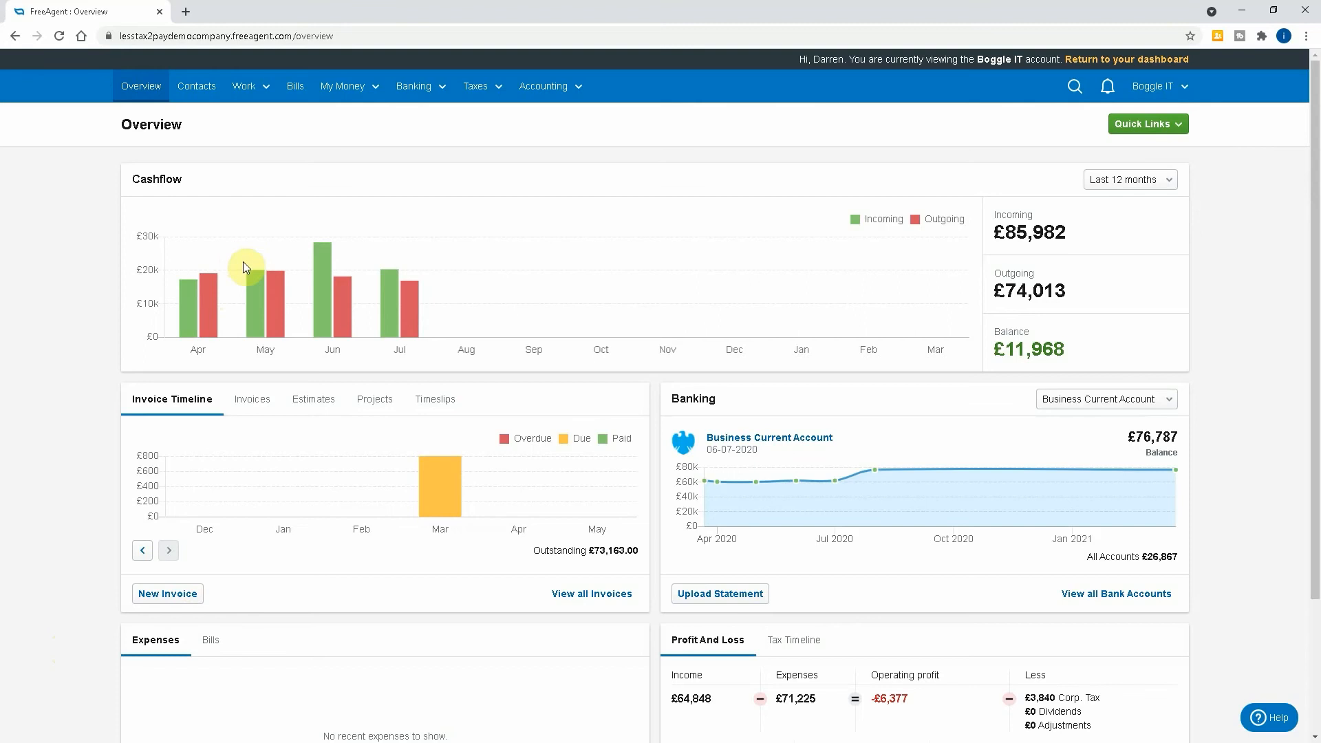
- Start a new bill, enter its reference and a total value of 1200.00
click(298, 89)
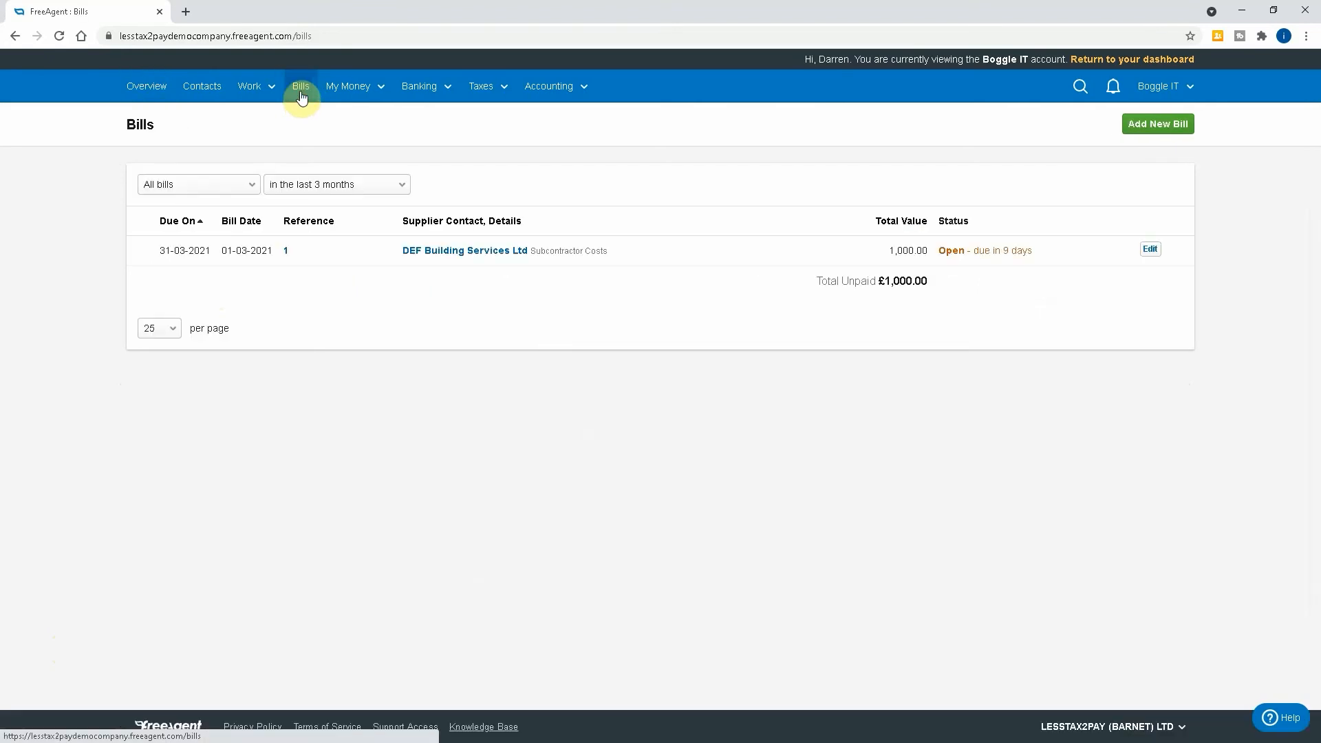
click(1160, 138)
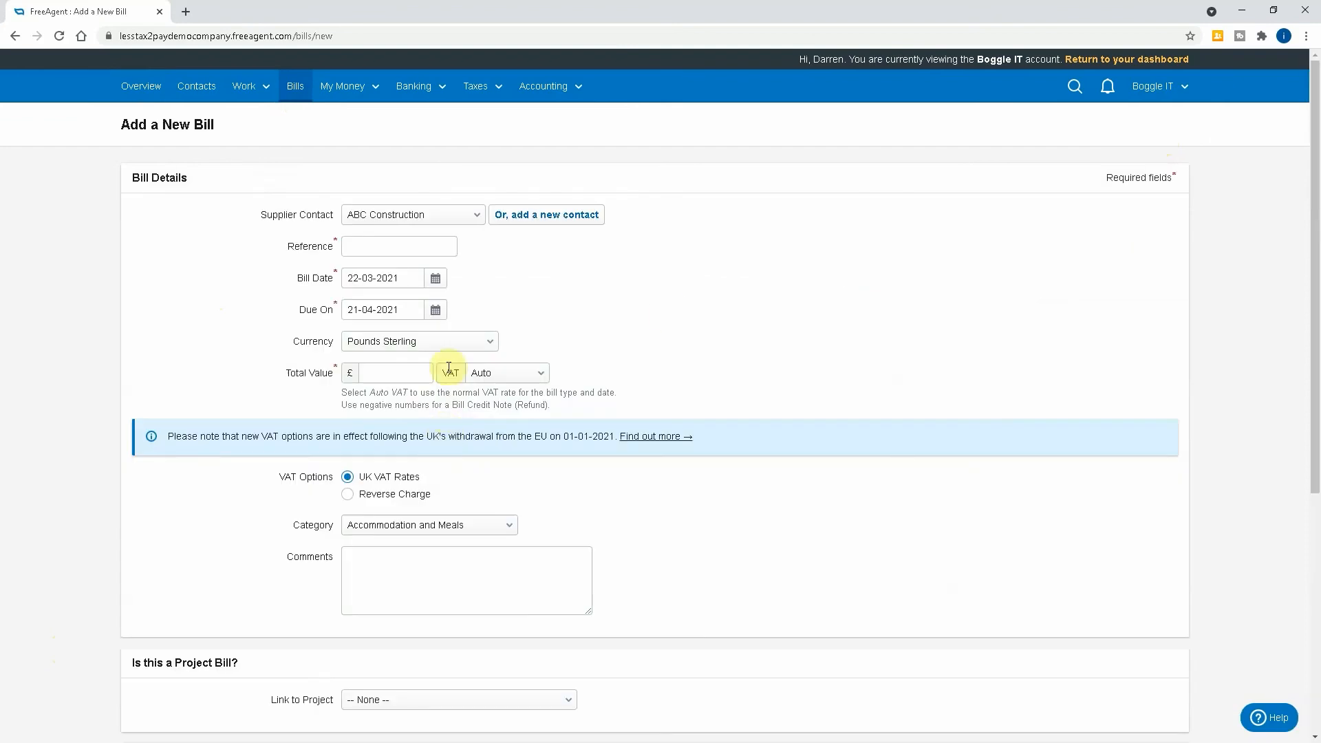
click(430, 244)
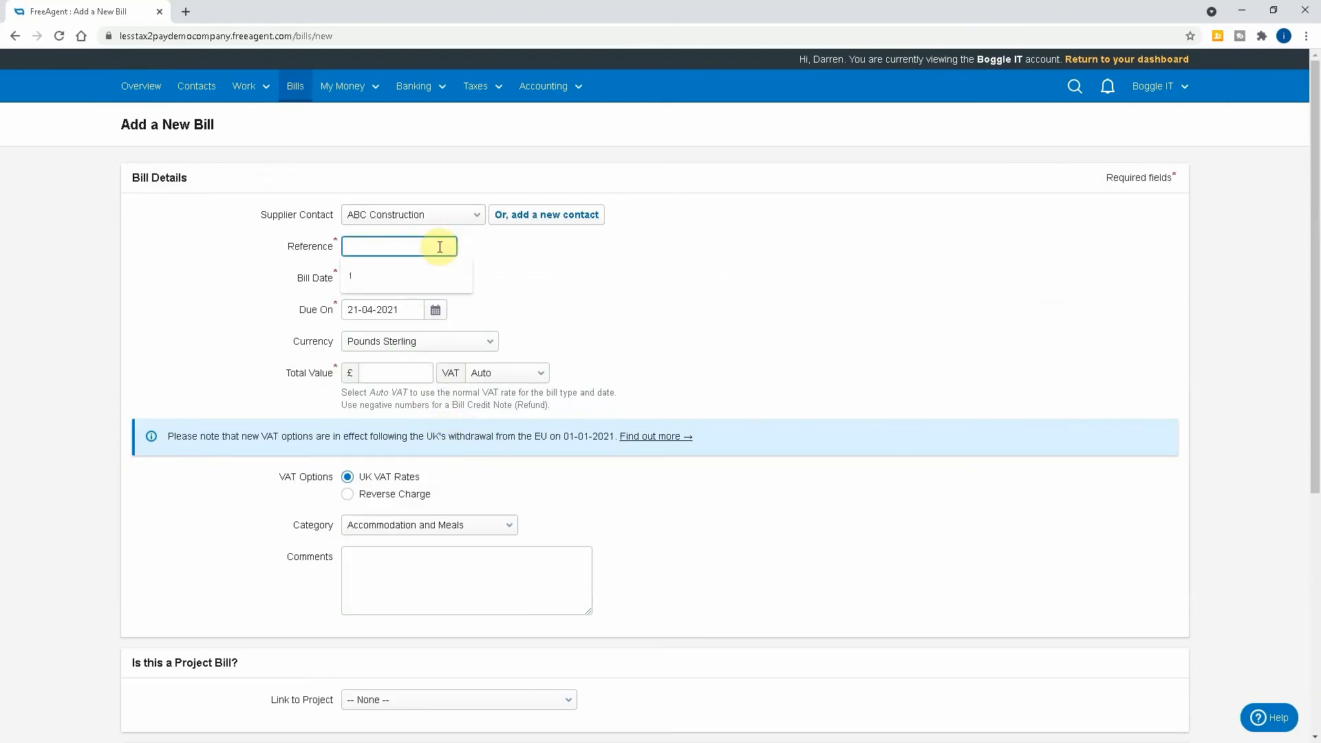
text(121)
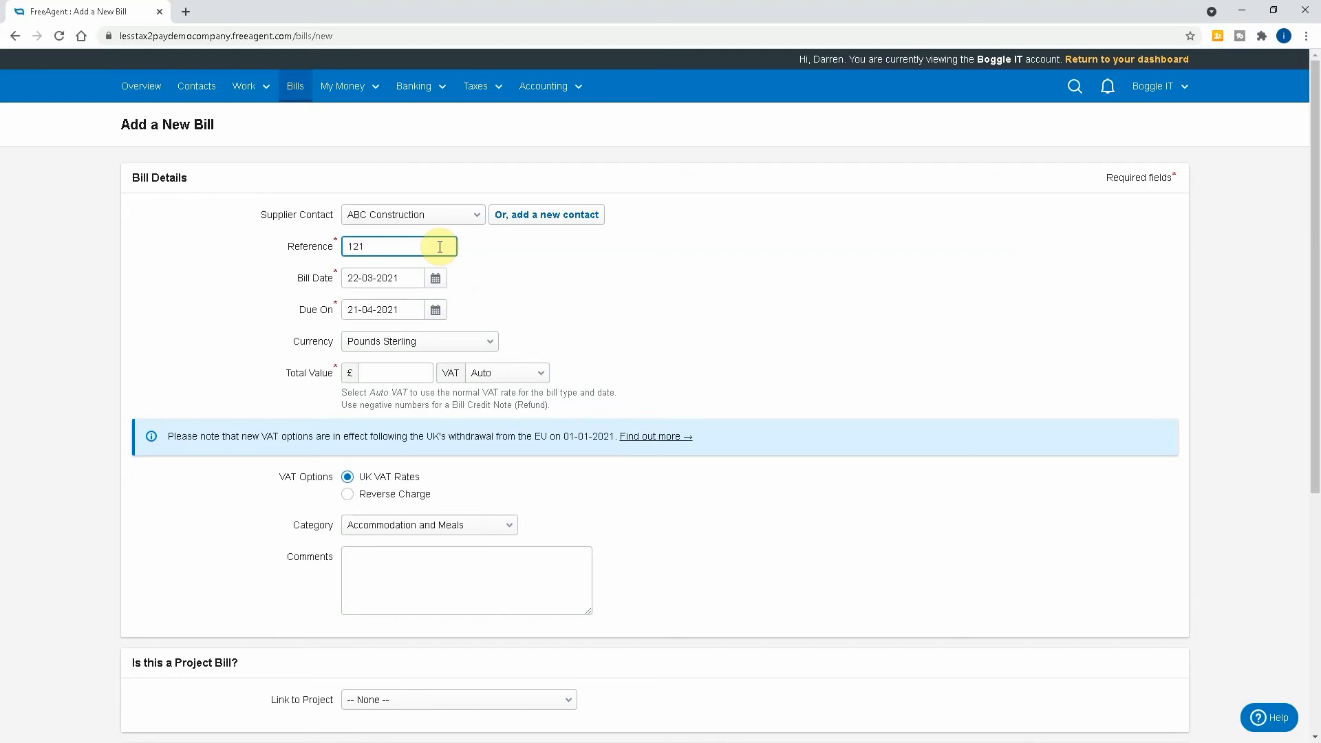
text(23445)
key(Tab)
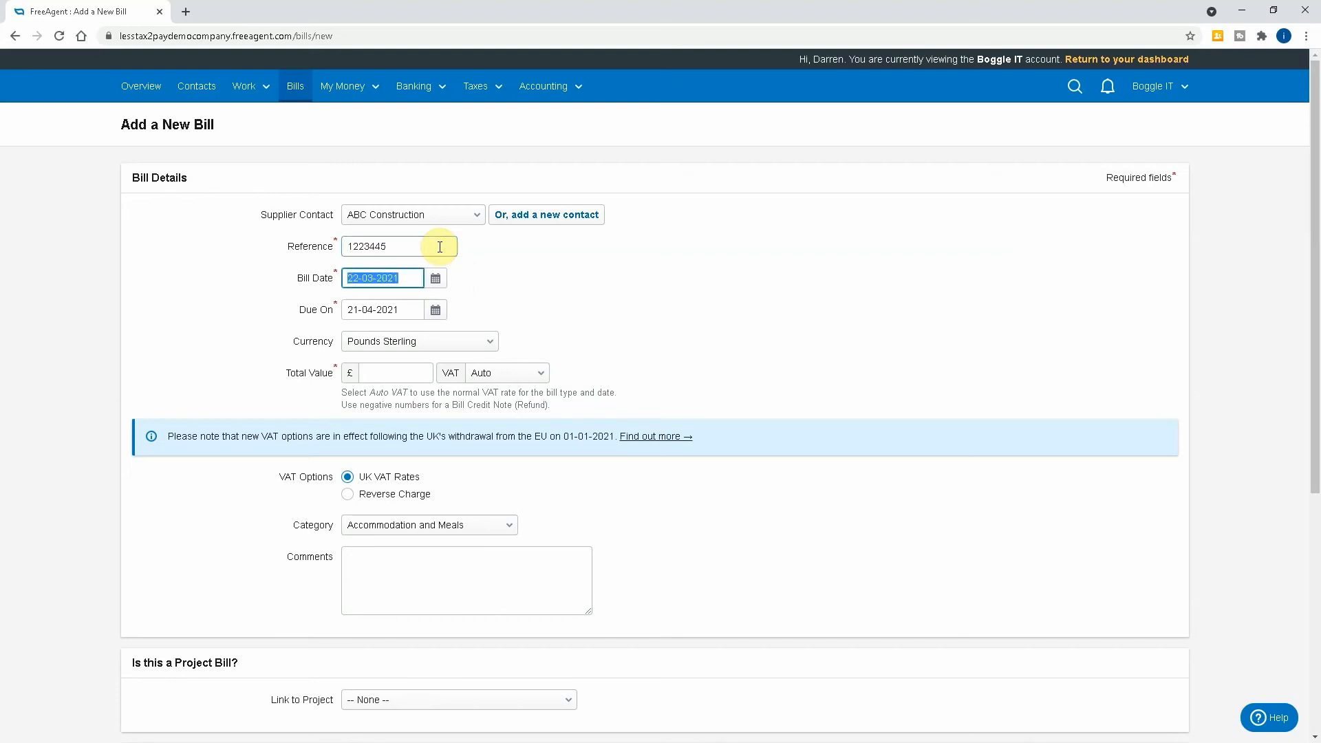
key(Tab)
key(Tab)
key(Tab)
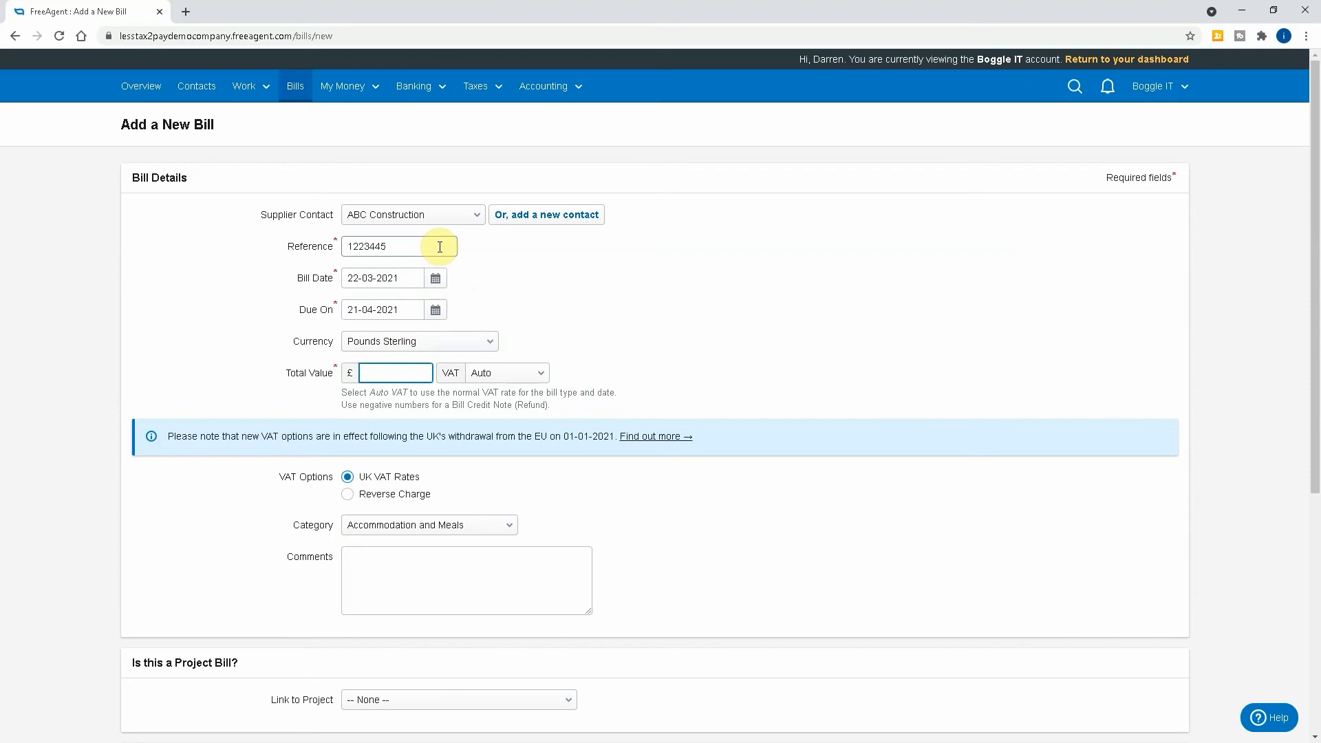
text(1200.00)
- Set the bill's VAT rate to 20% and its category to Motor Expenses
key(Tab)
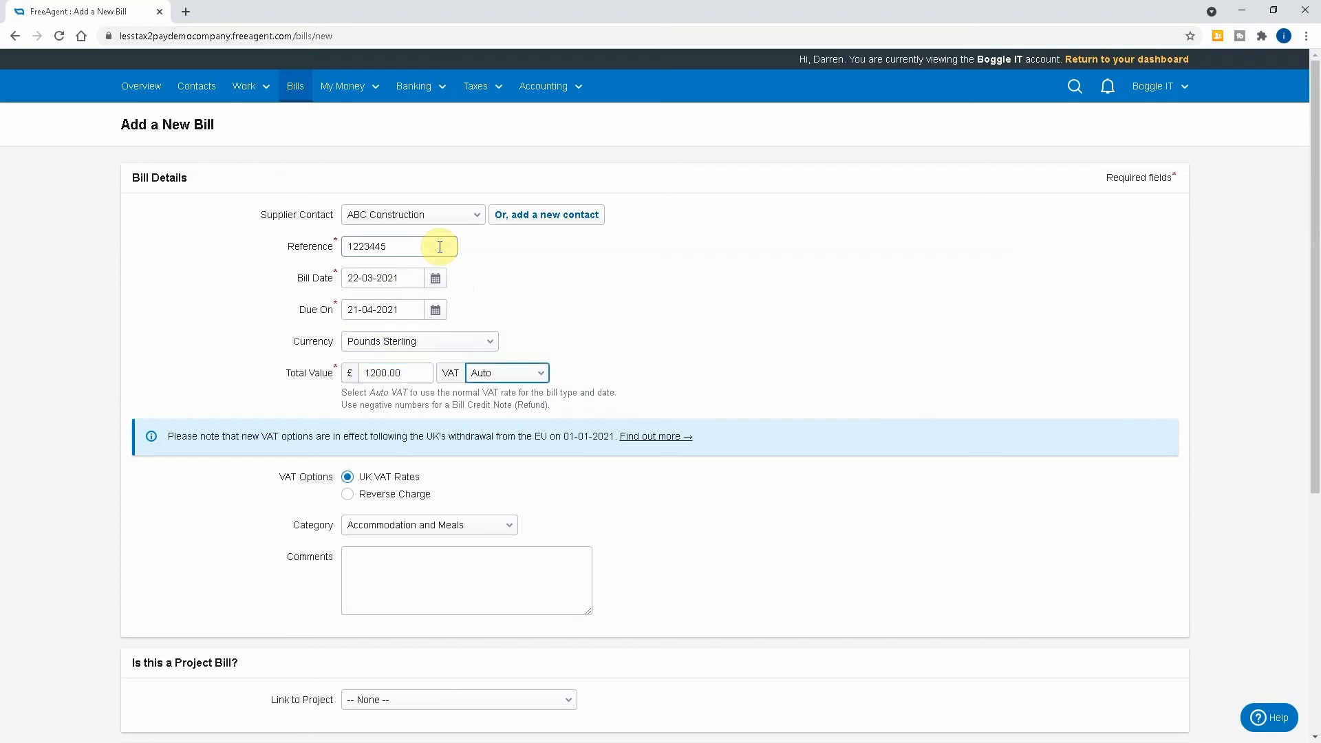
click(538, 373)
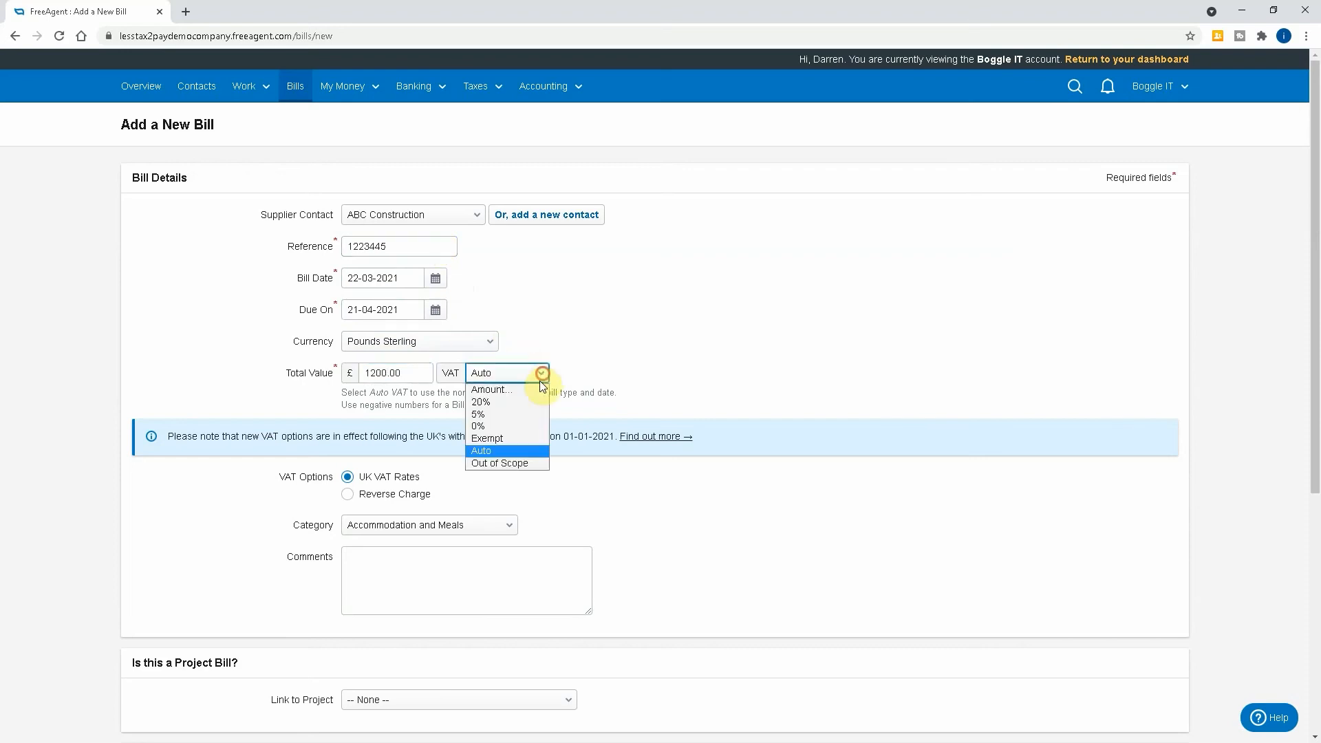
click(498, 401)
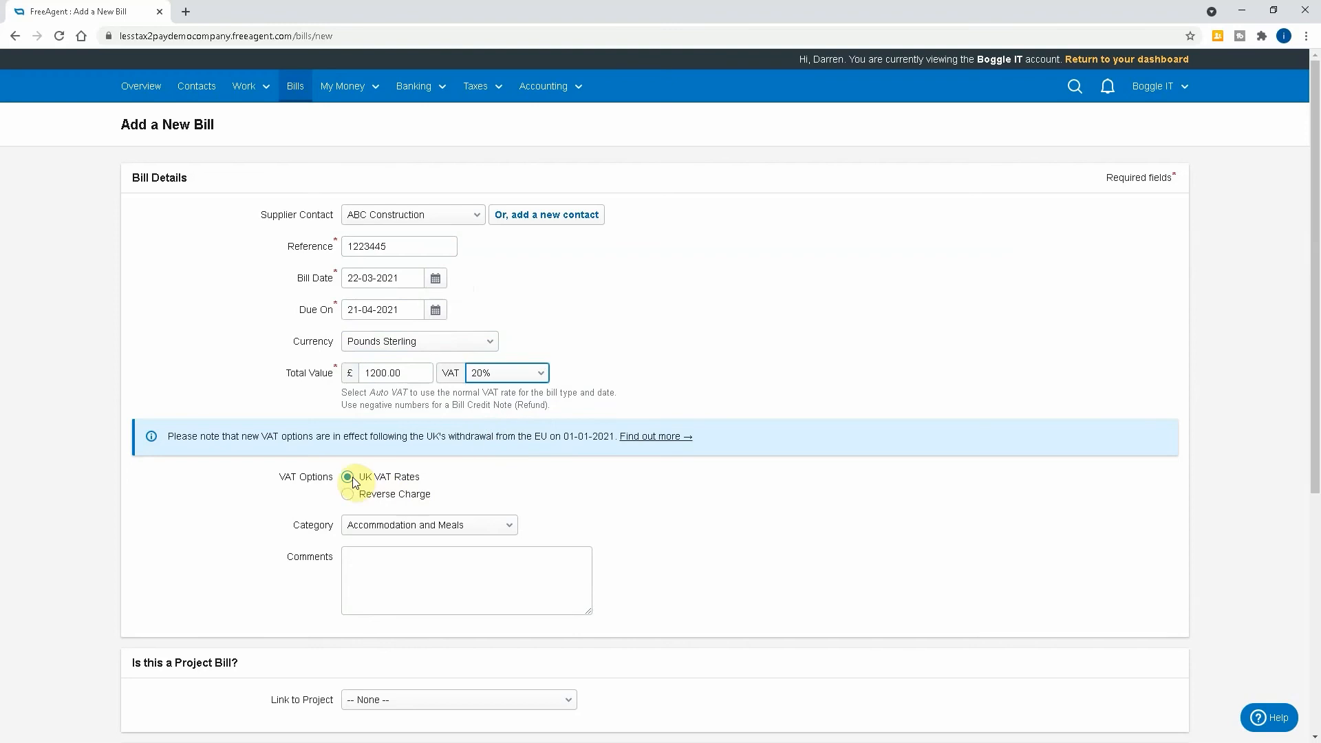
click(451, 526)
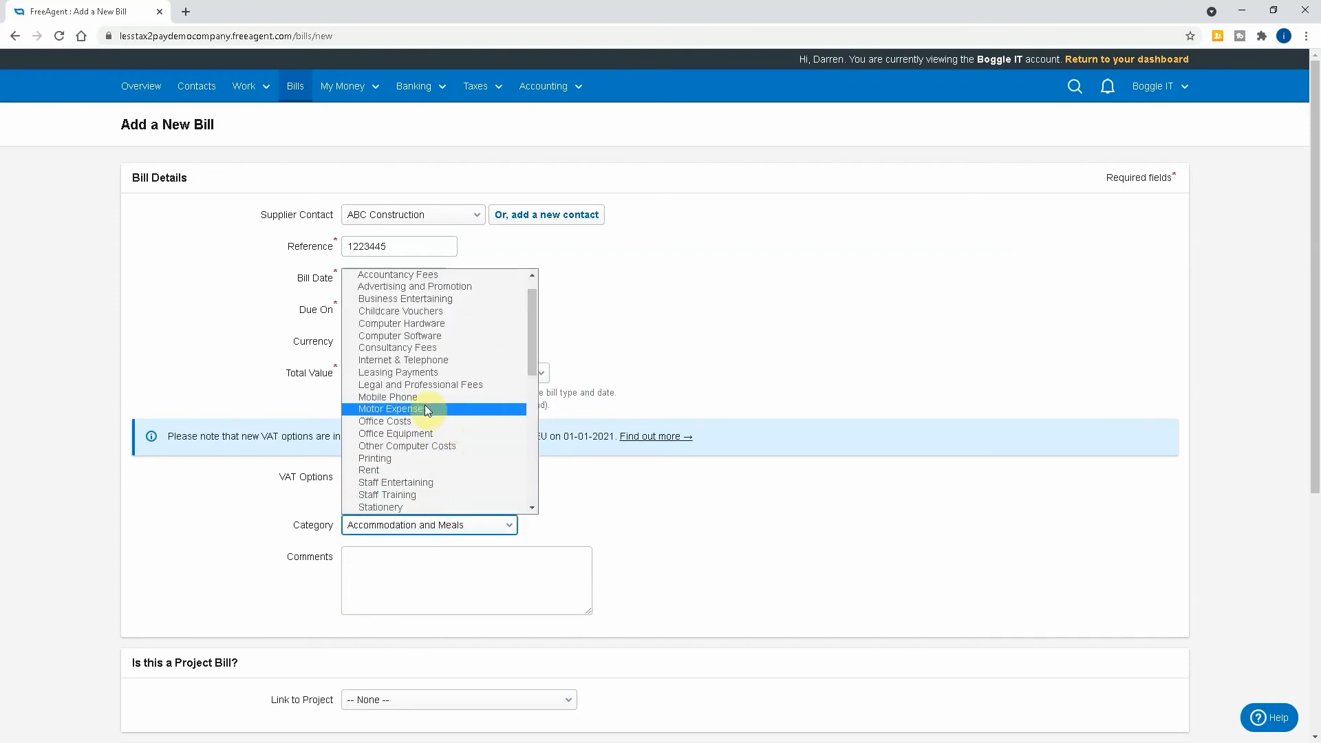
click(424, 408)
- Set the ABC Construction bill to recur Monthly, leaving 'Recurs until' blank
scroll(634, 537, down, 3)
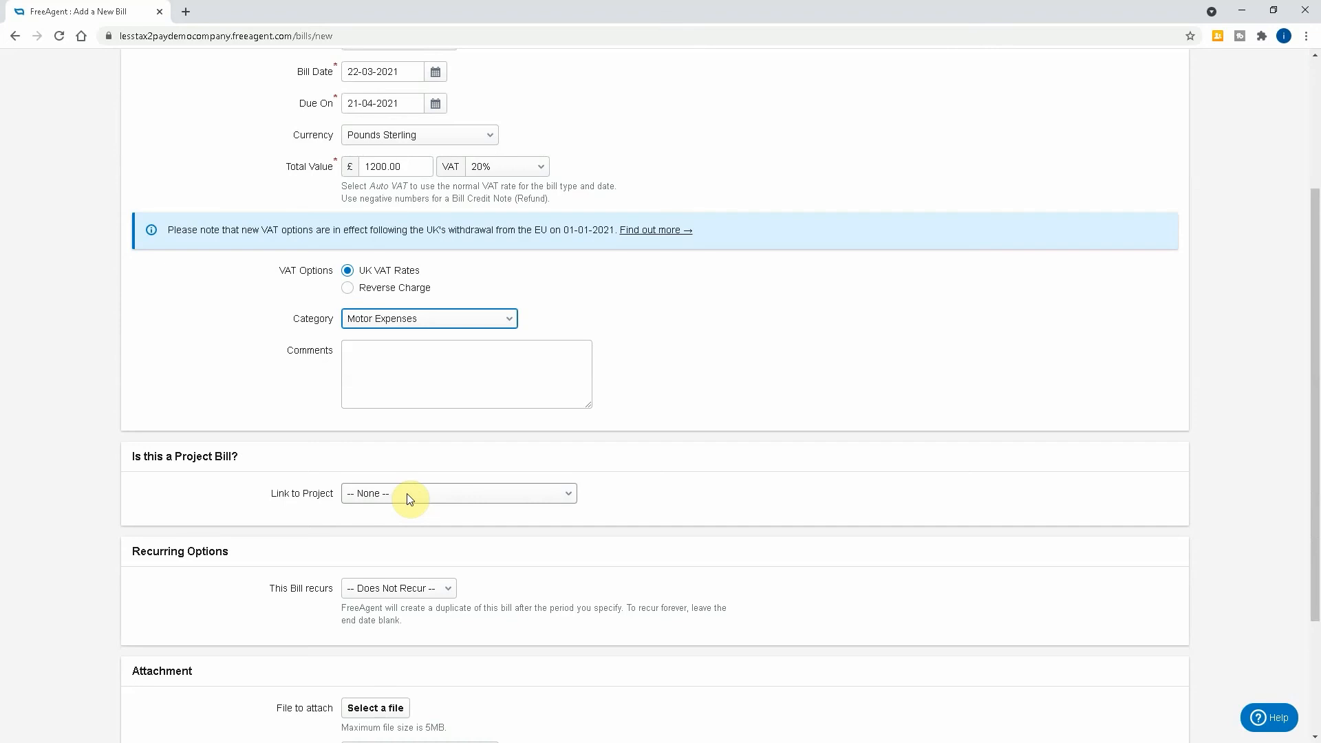
click(397, 589)
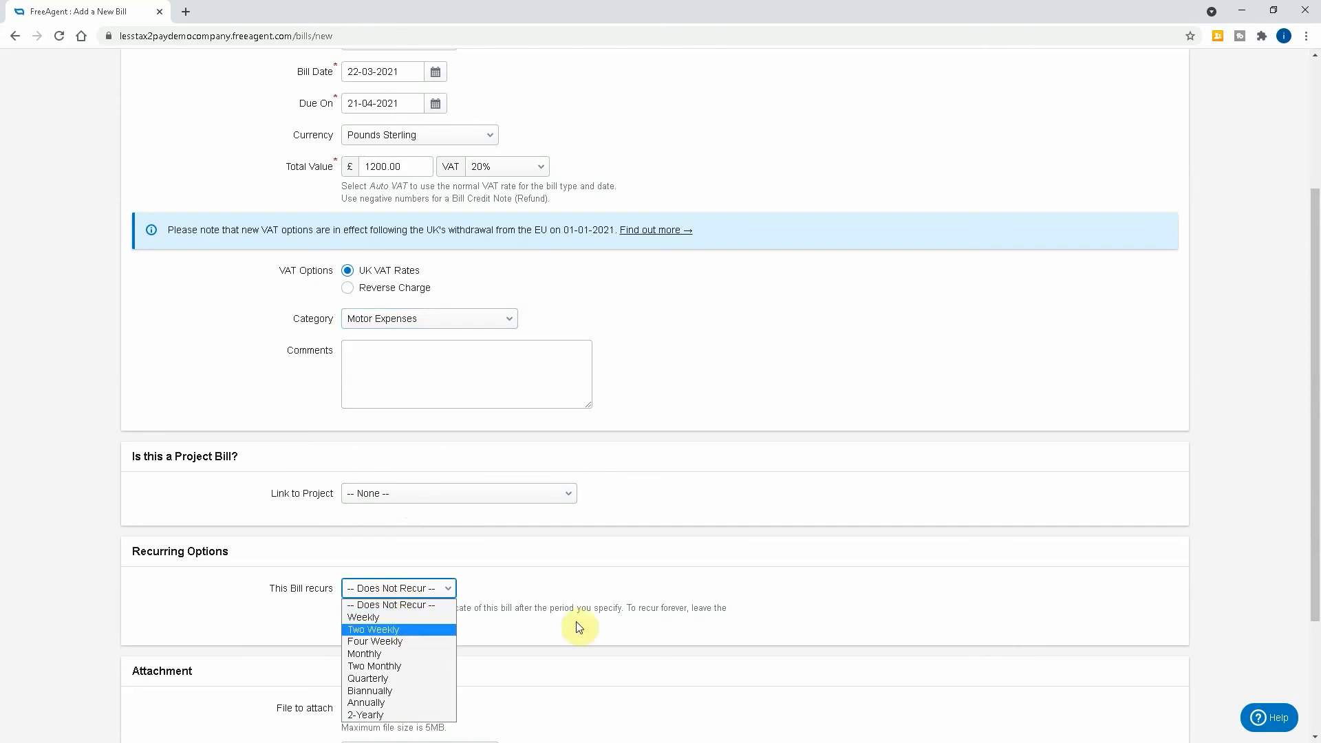
click(640, 590)
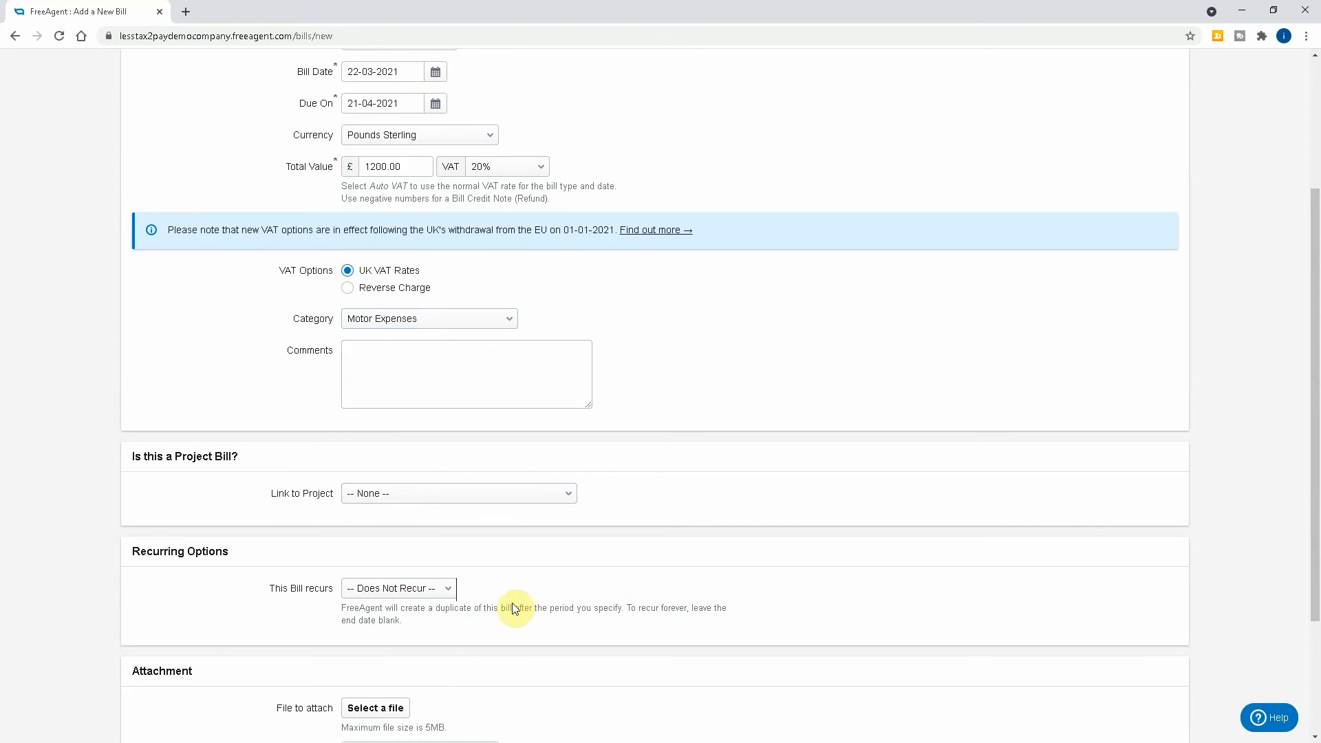
click(419, 589)
click(386, 655)
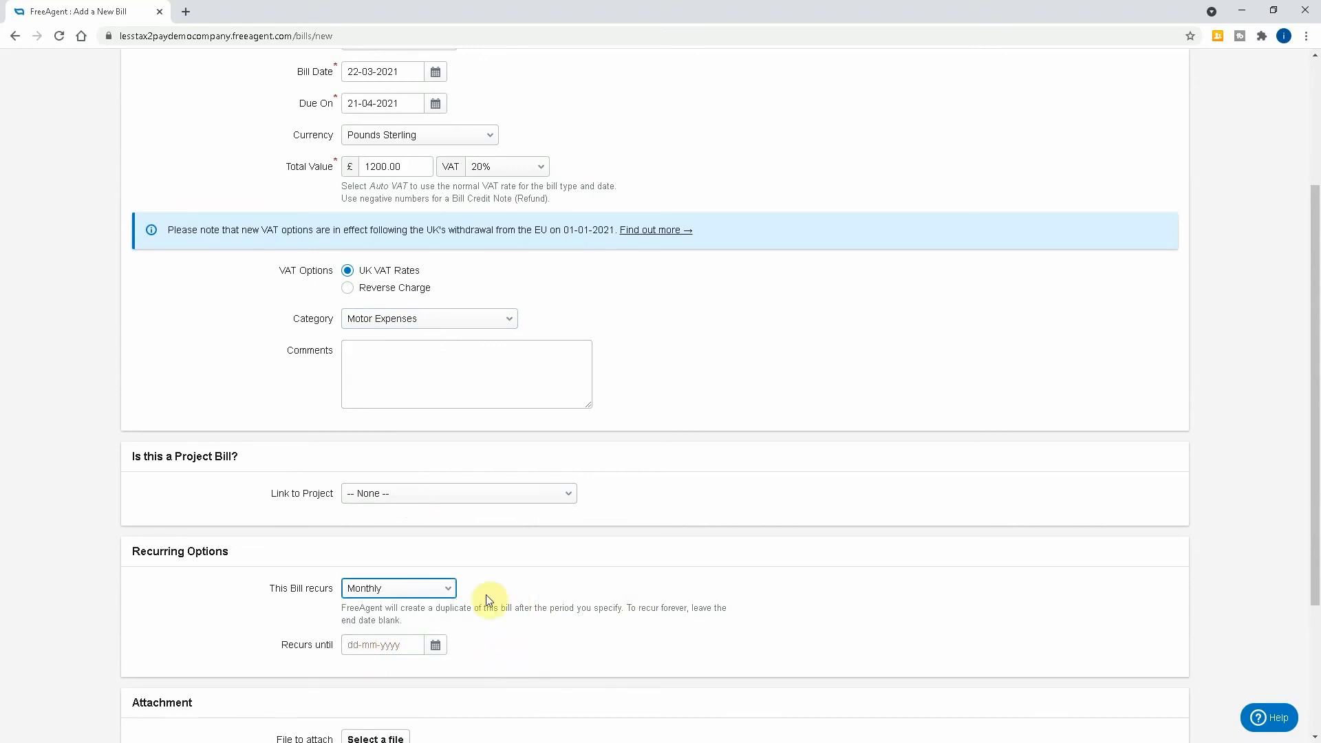
click(438, 586)
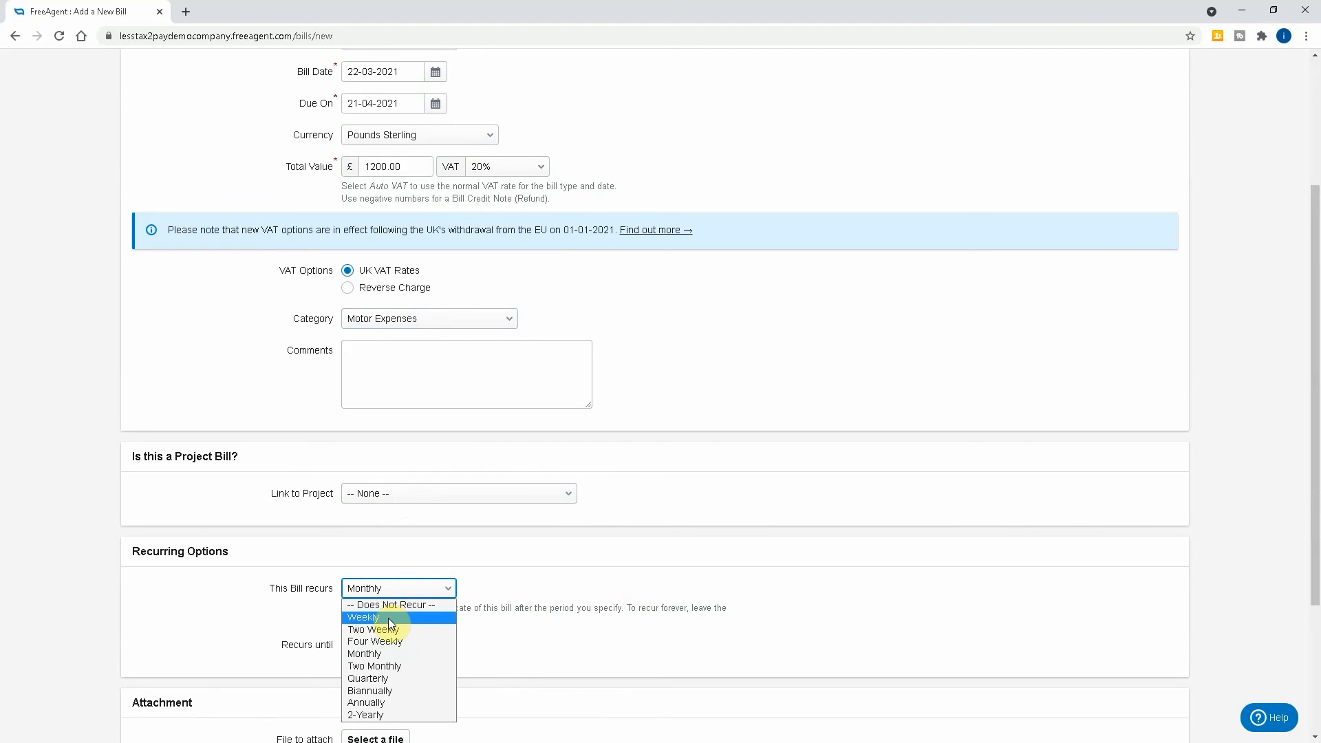
click(470, 641)
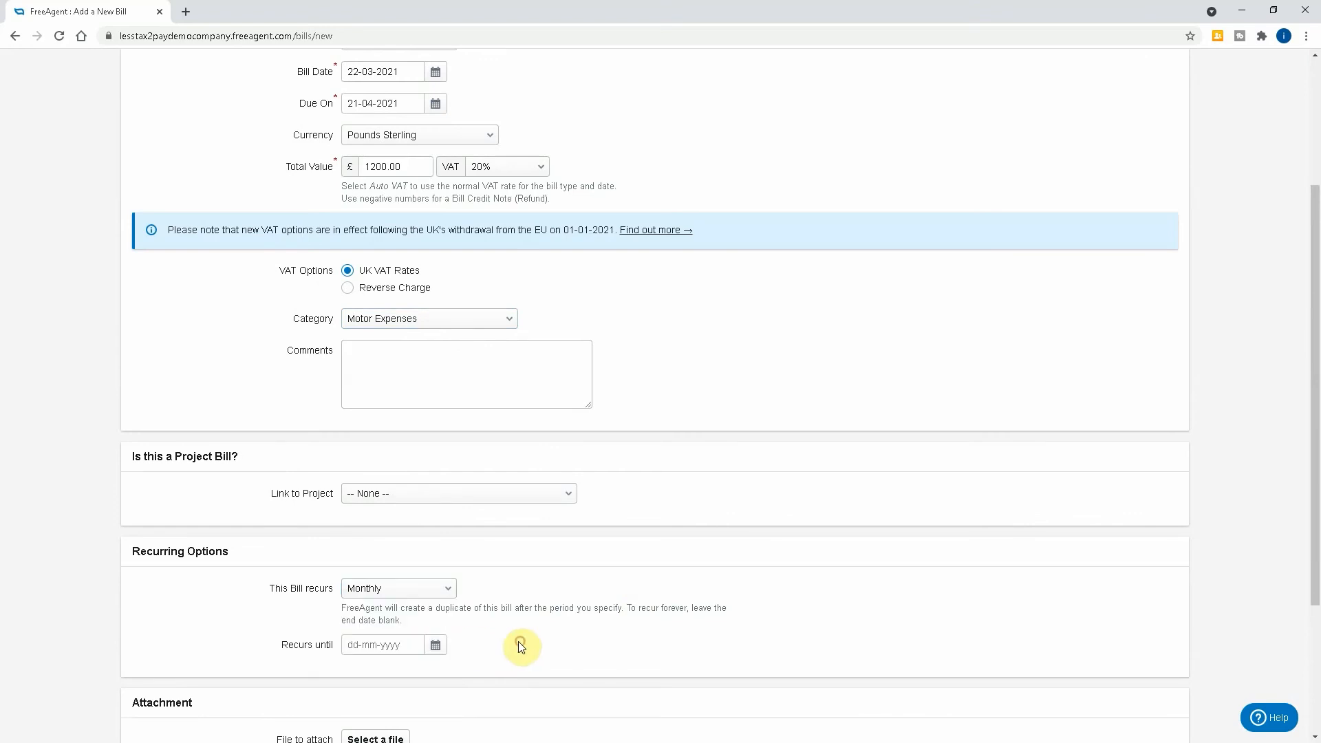
scroll(434, 608, down, 3)
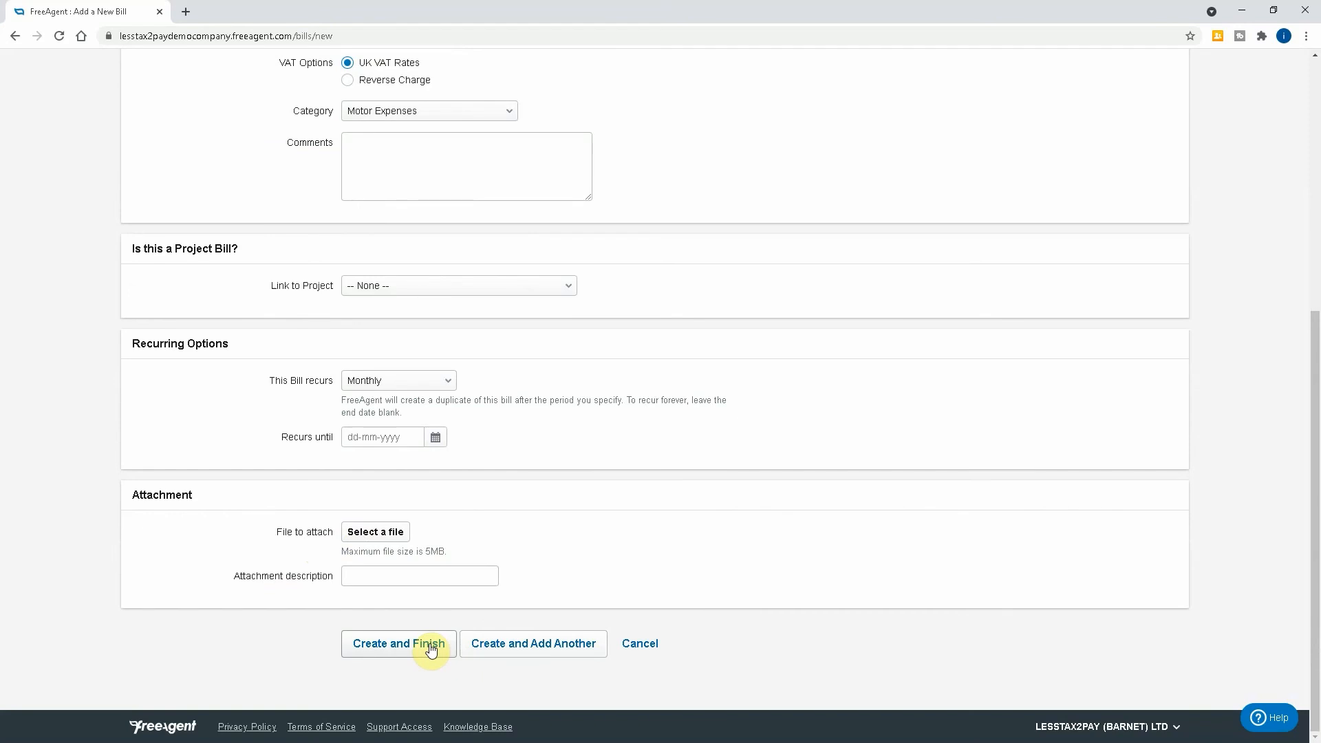
- Save the bill, then start another for a new contact at organisation GHI Consultancy
click(502, 643)
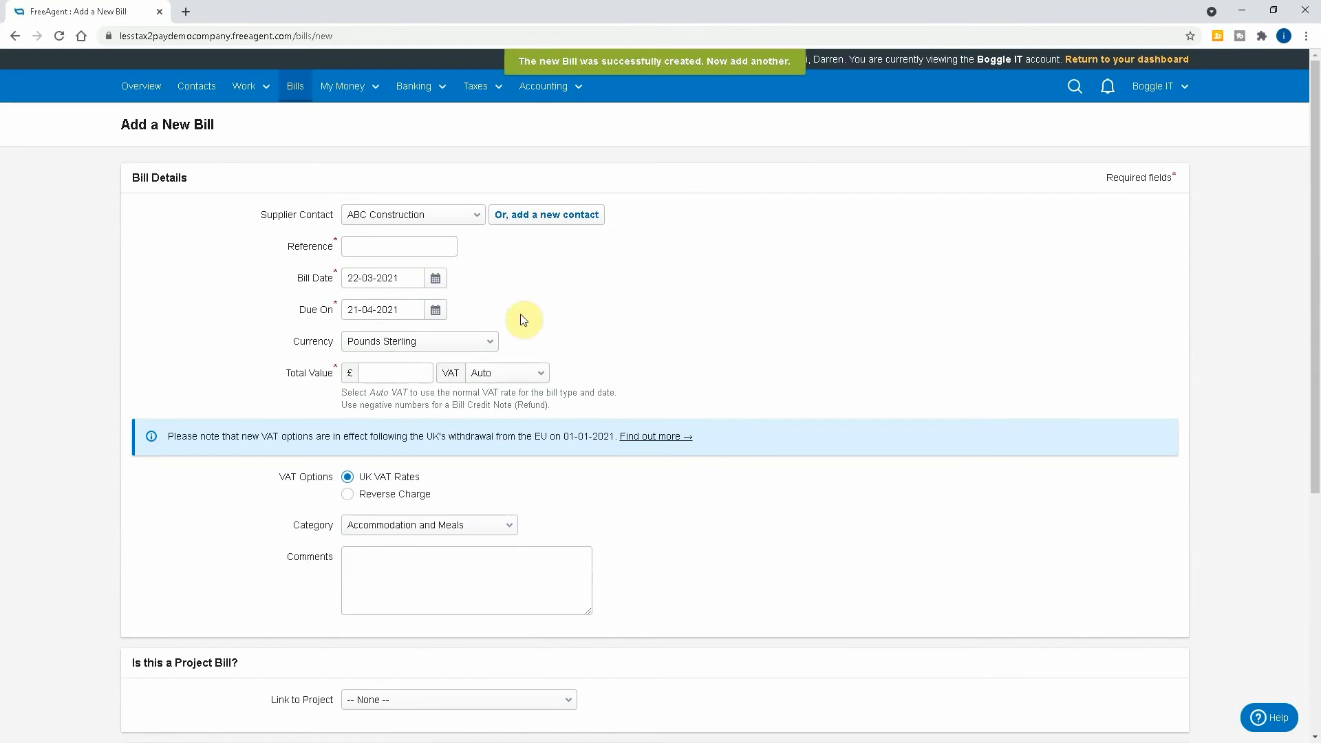
click(526, 219)
click(406, 247)
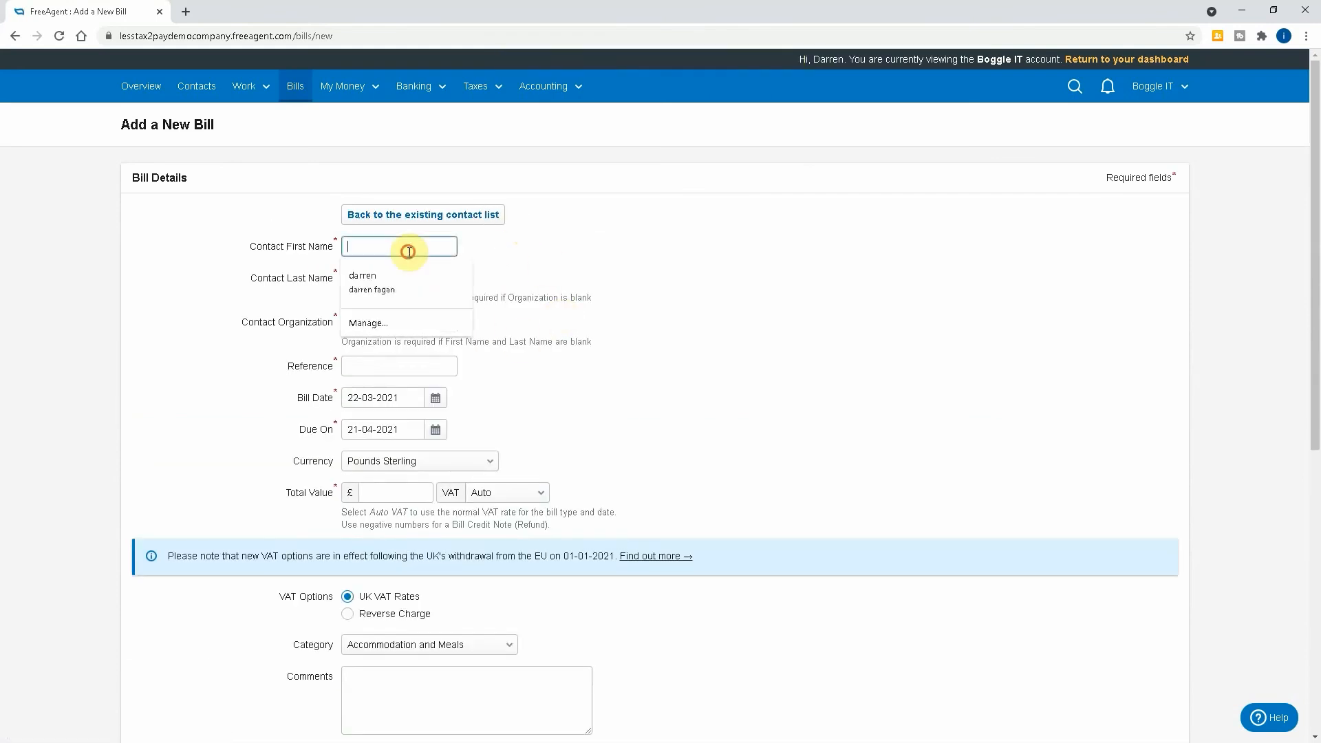
text(Darren)
key(Tab)
text(Fagan)
key(Tab)
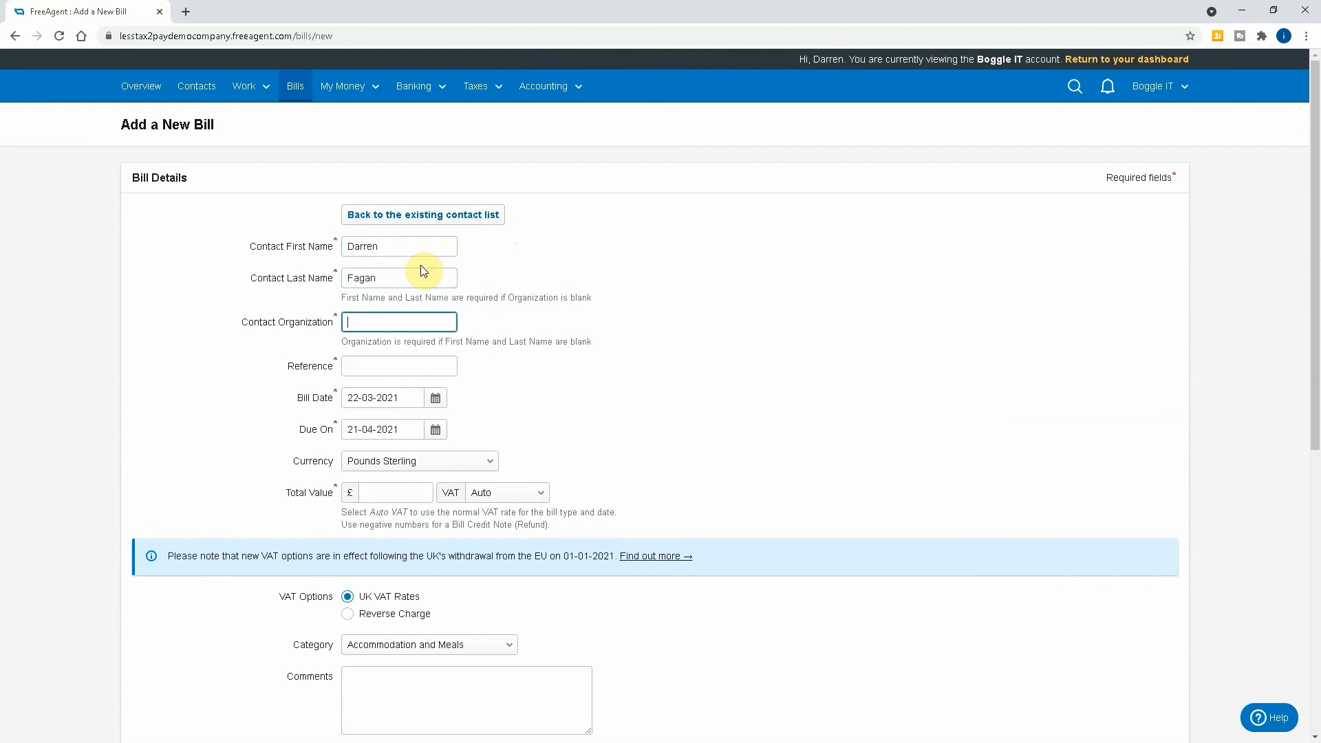
text(GHI Consultancy)
- Give the new bill reference 12345 and a total value of 1200.00
key(Tab)
text(12345)
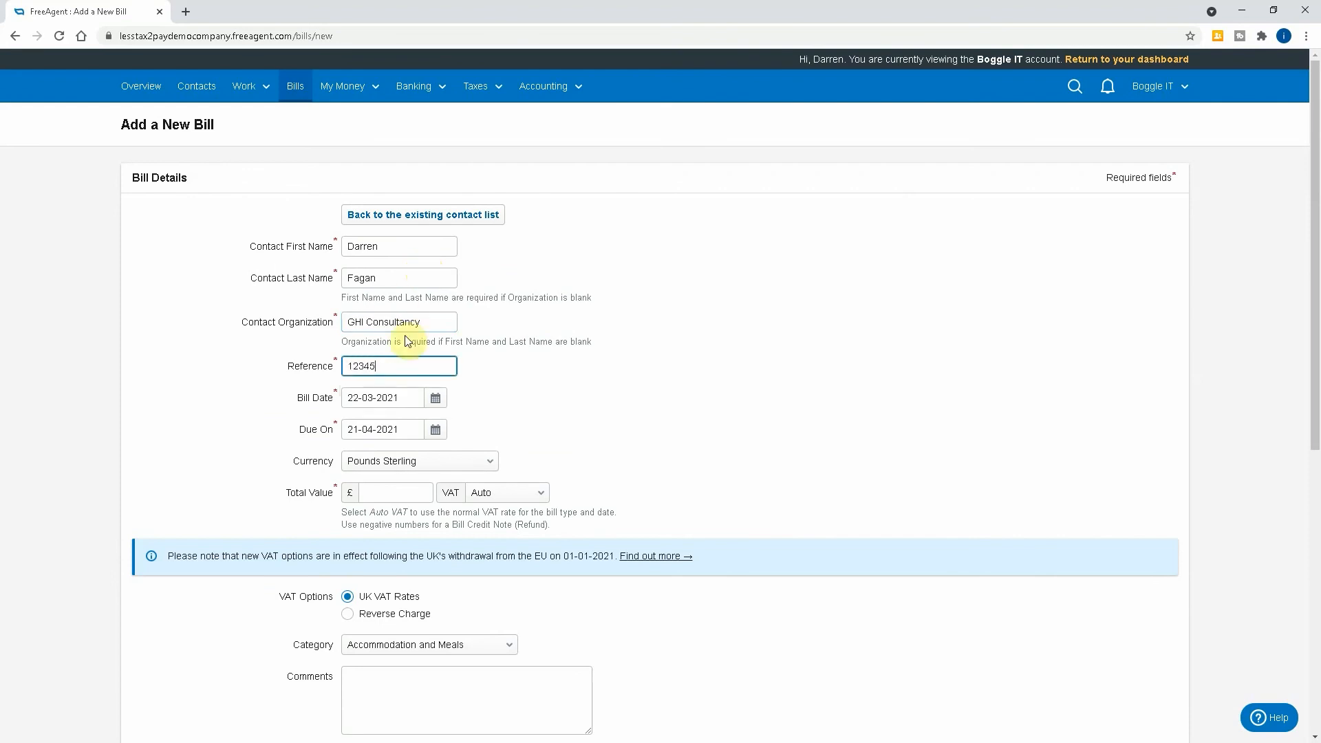
key(Tab)
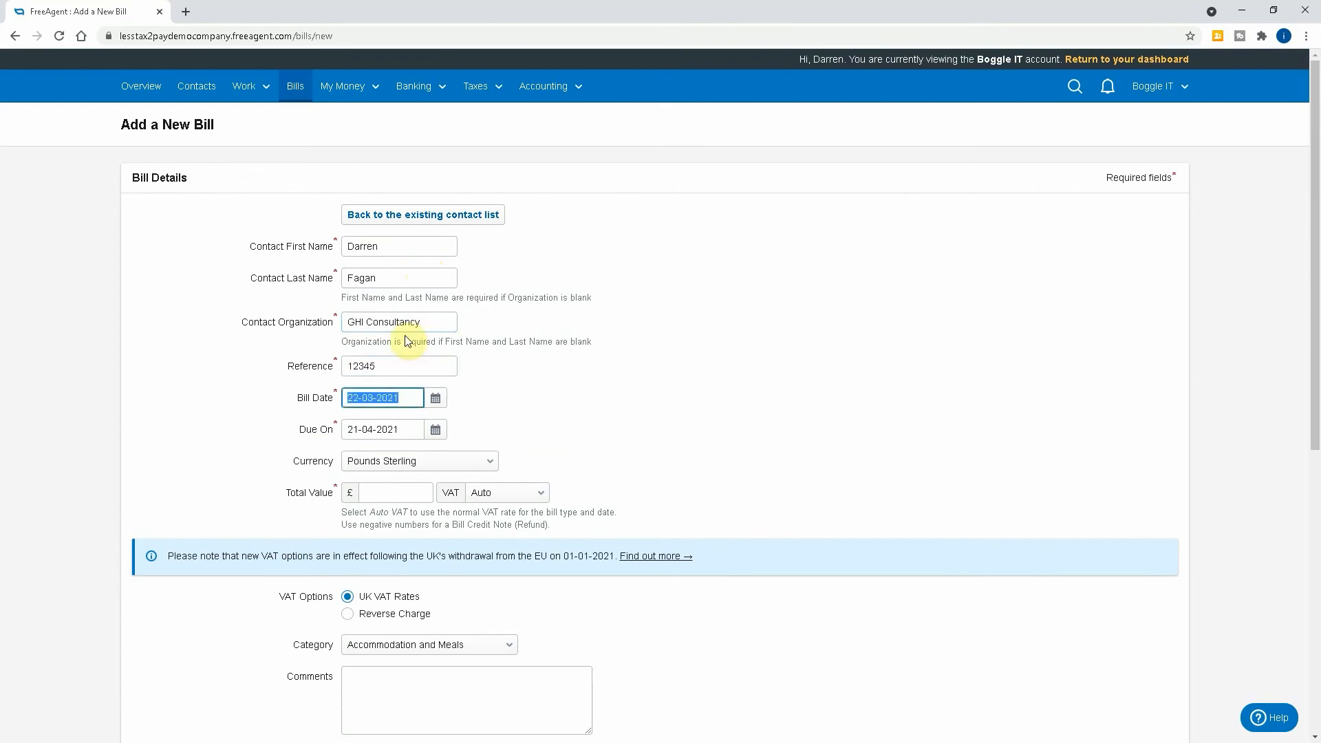
click(386, 491)
text(1200.00)
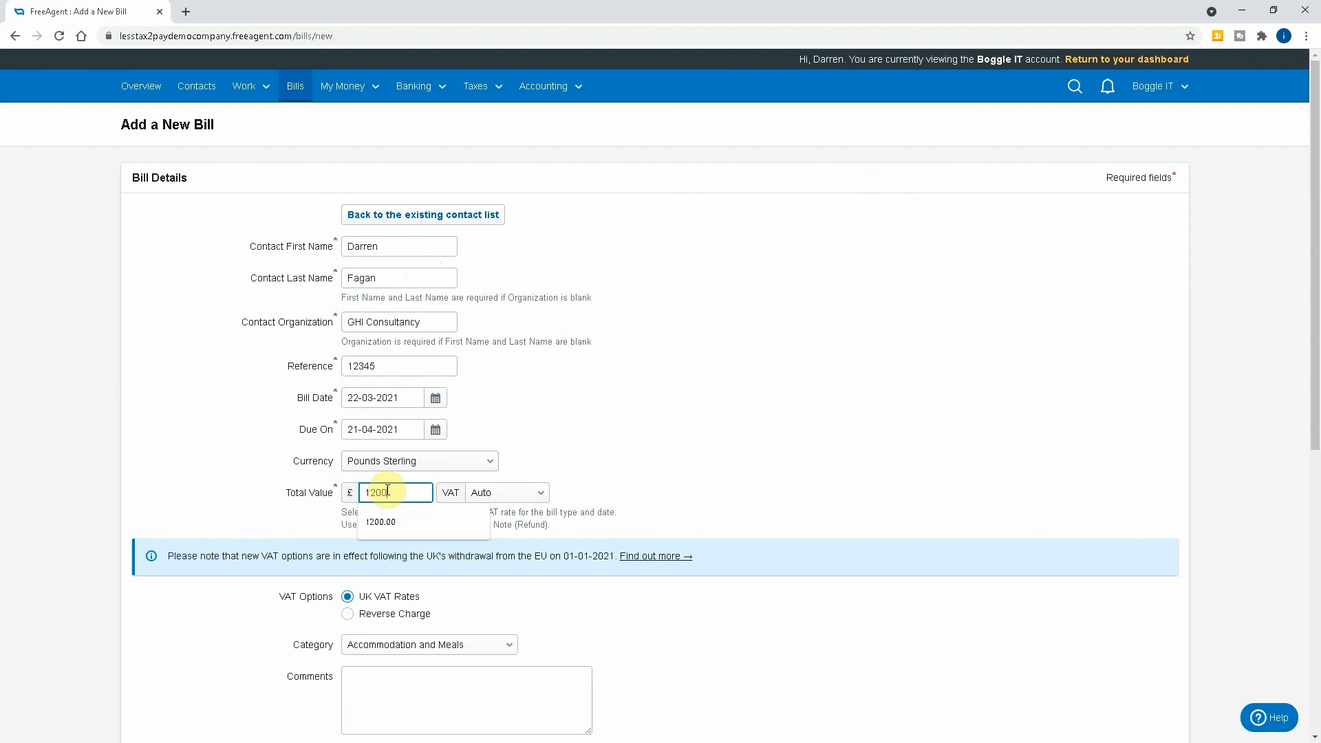
key(Tab)
- Set the bill's category to Consultancy Fees
scroll(387, 566, down, 2)
click(466, 507)
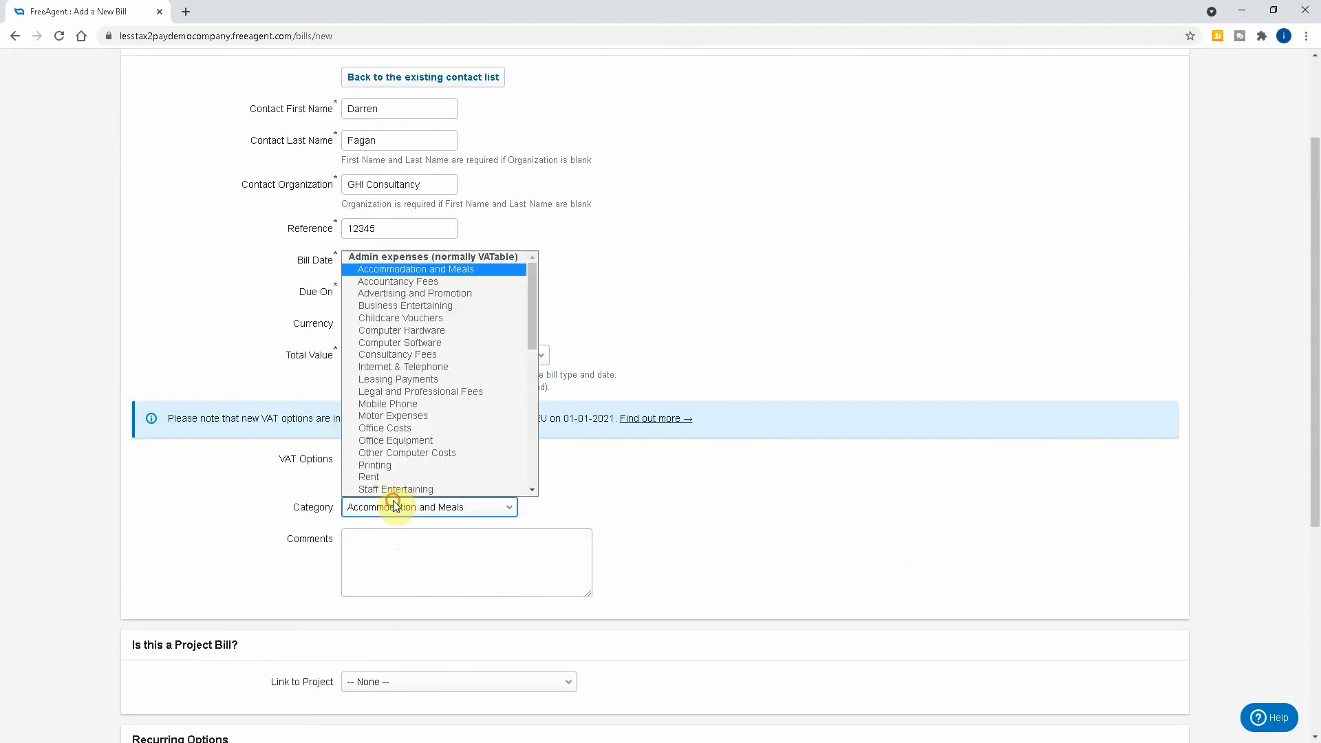
scroll(404, 413, down, 1)
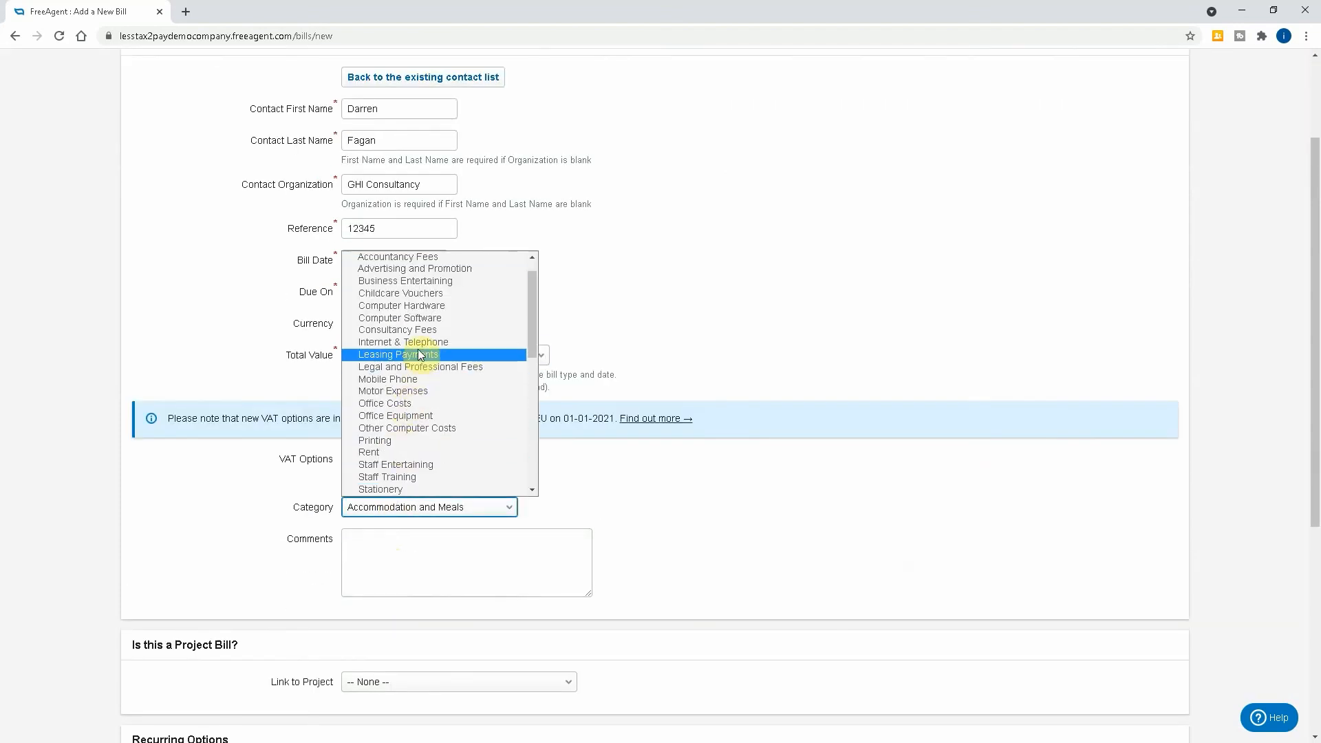
click(421, 329)
- Add the comment 'Consultancy on IT Systems and Accountancy Software Training'
click(404, 548)
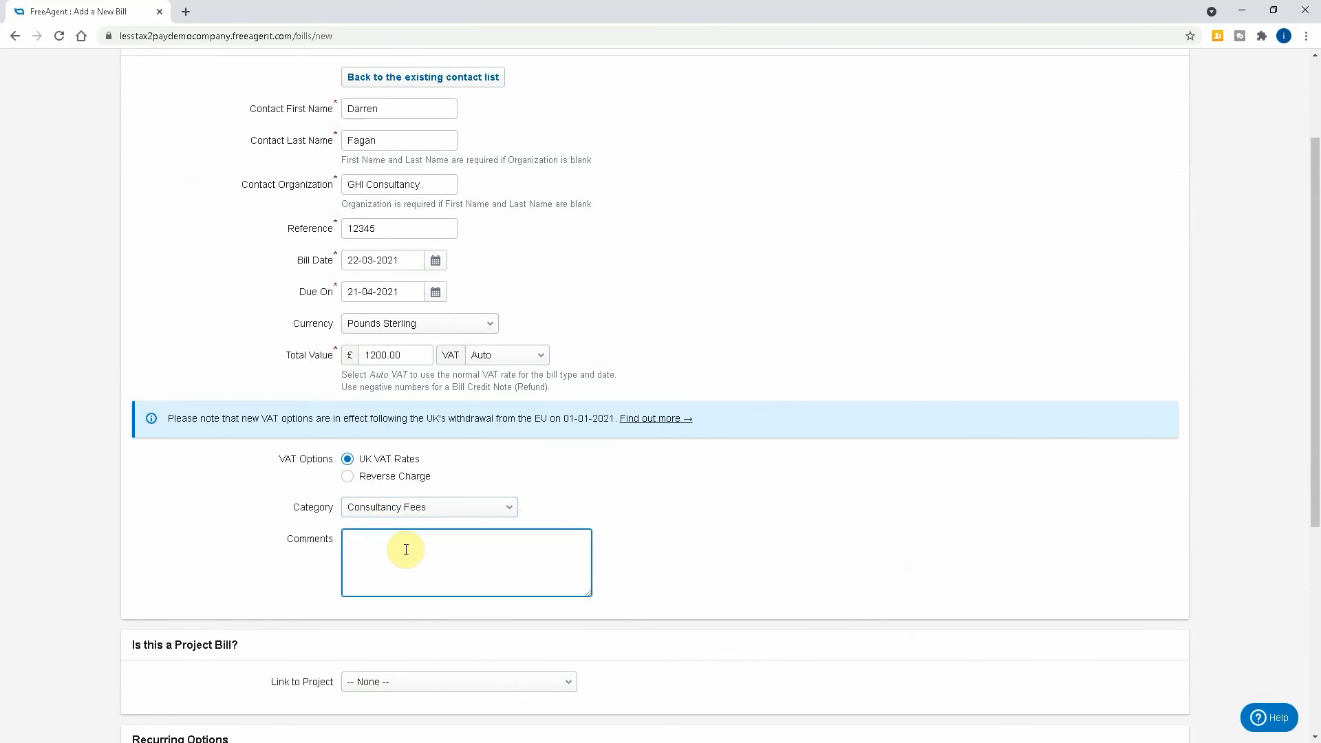
text(Consultancy on IT Sys)
key(BackSpace)
text(ystems and Accountancy Software )
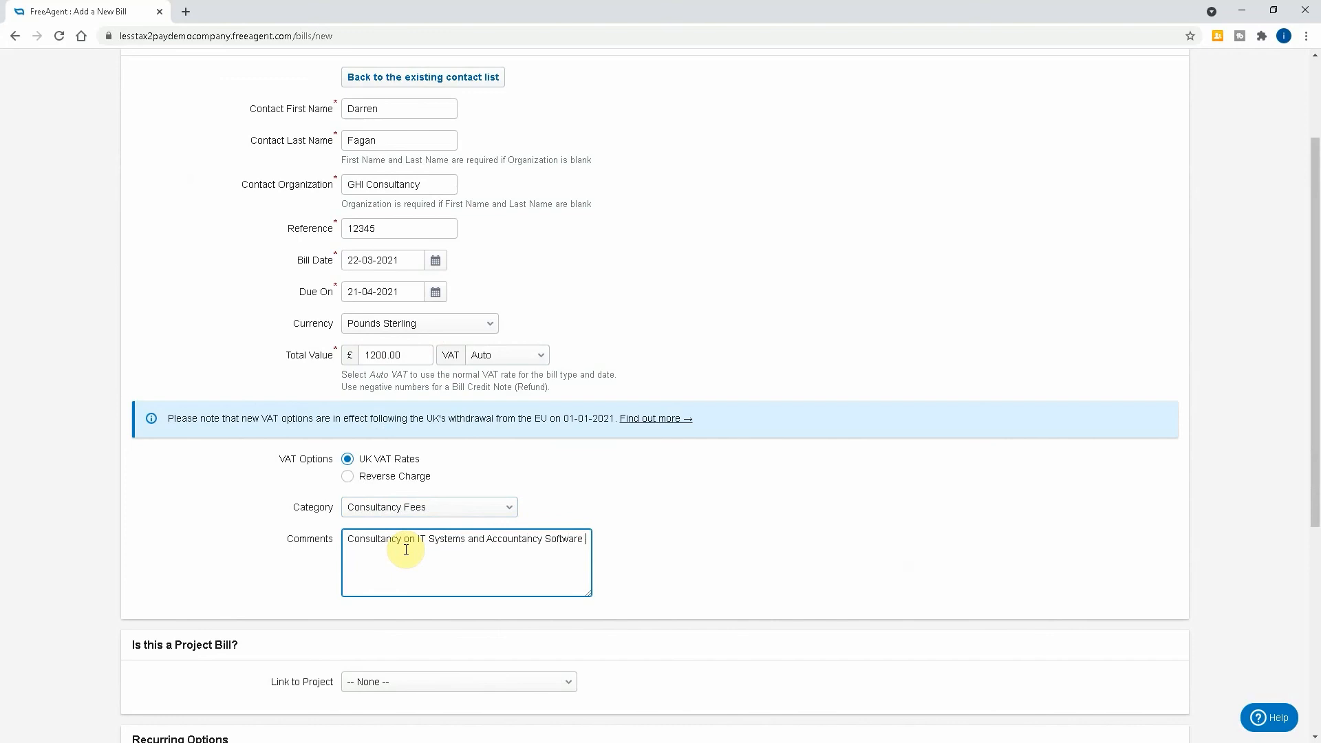
text(Training)
key(Tab)
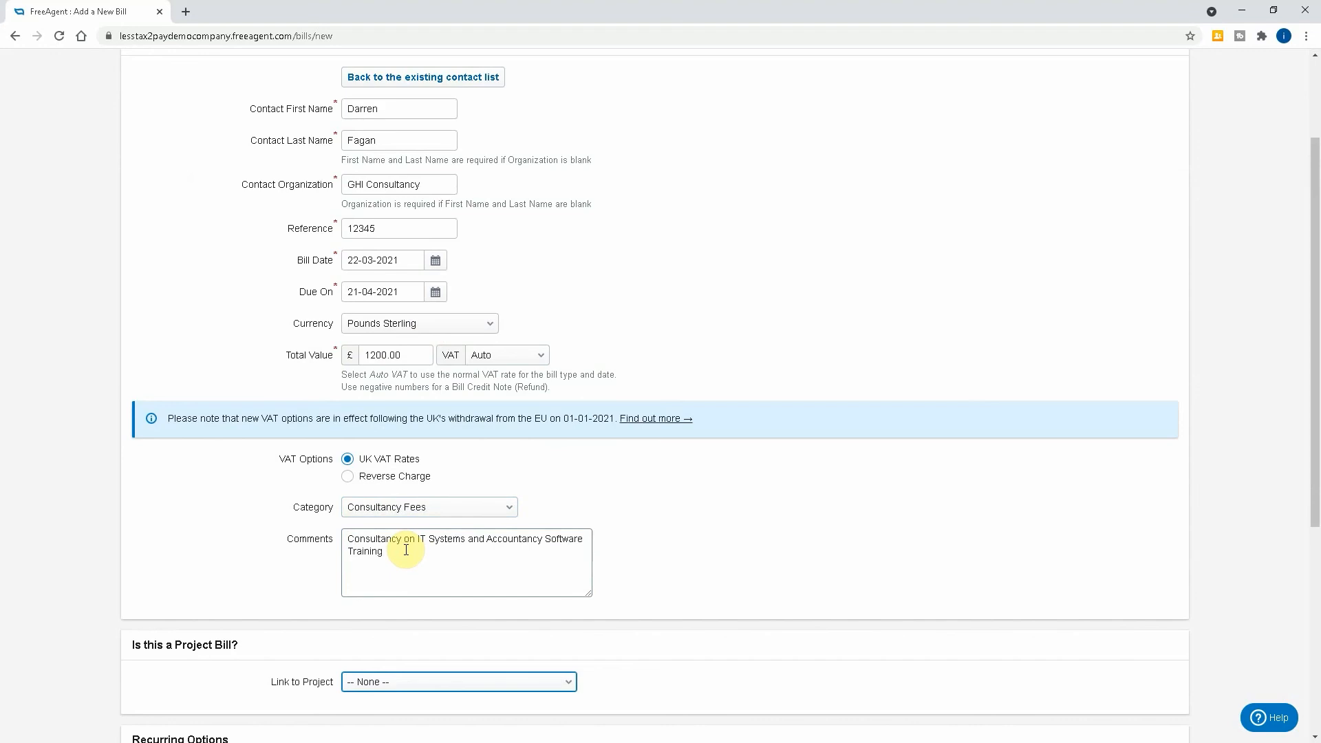
scroll(408, 551, down, 2)
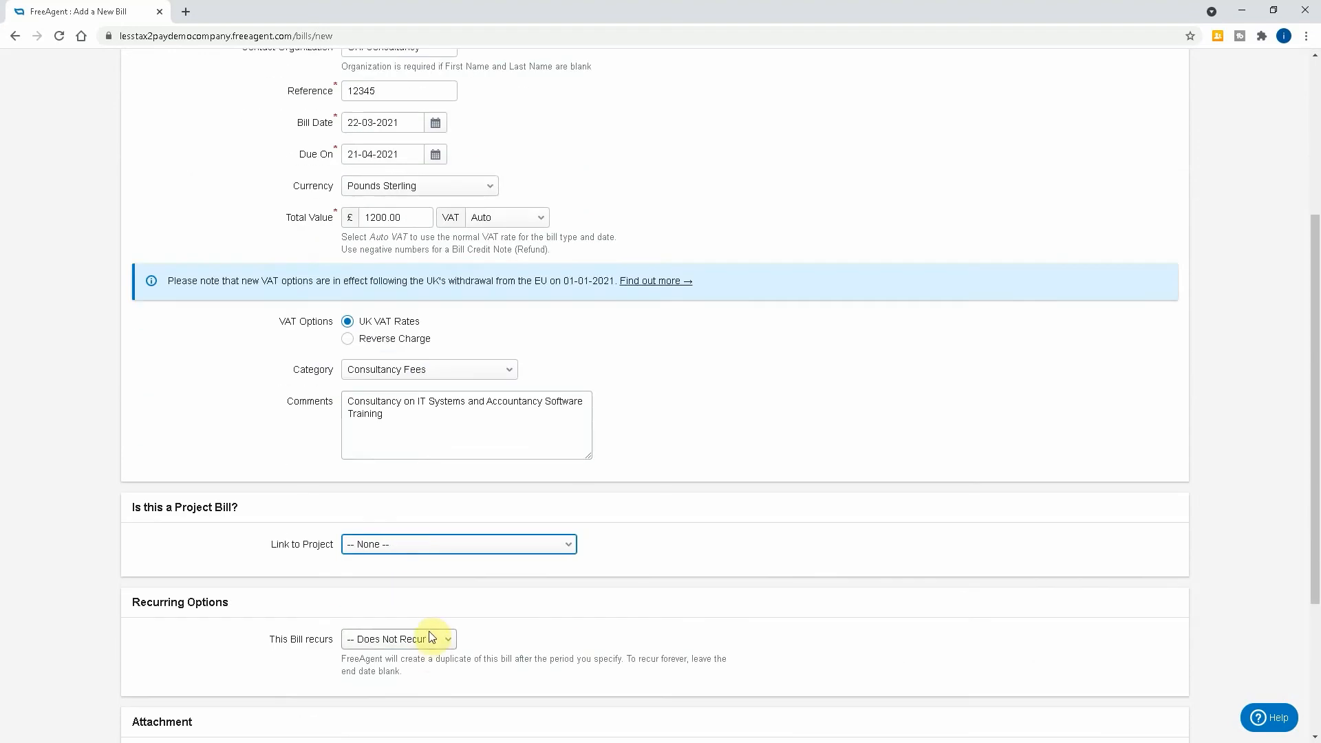
scroll(430, 630, down, 2)
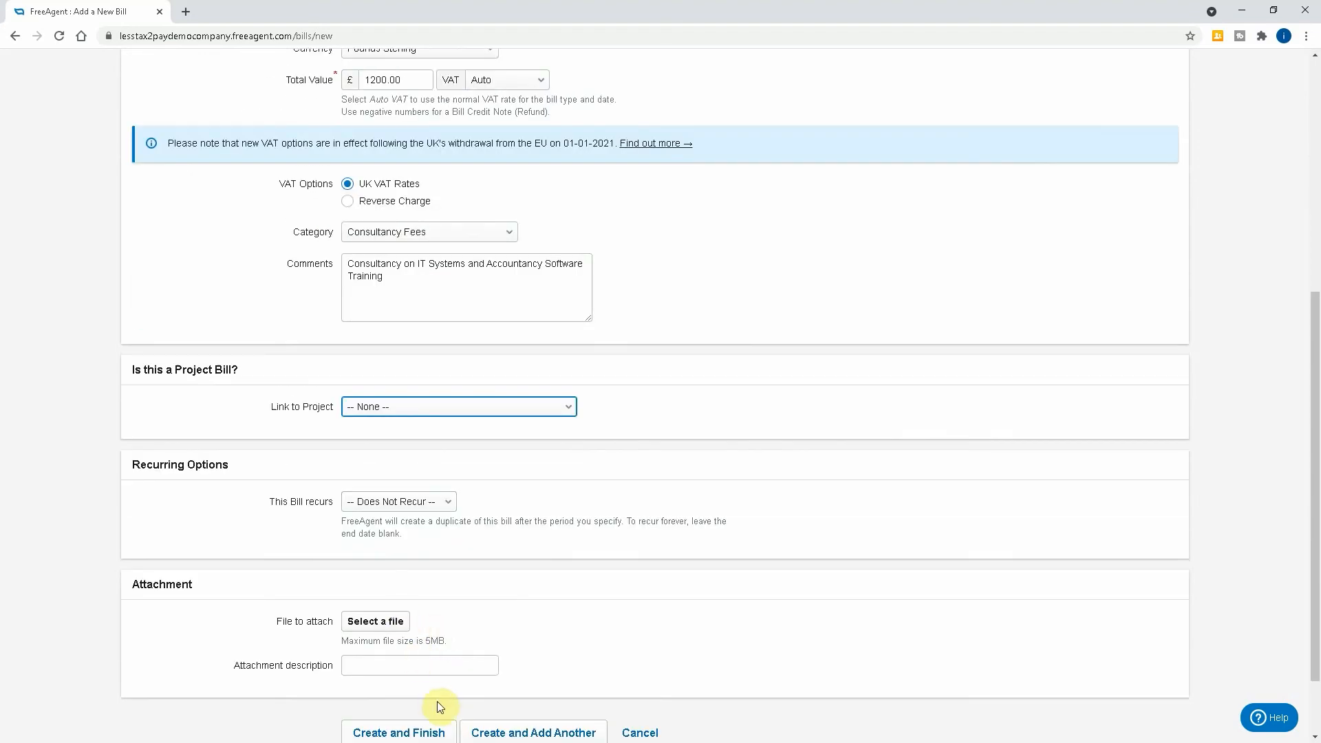
- Create the GHI Consultancy bill 12345 and return to the Bills list
click(439, 733)
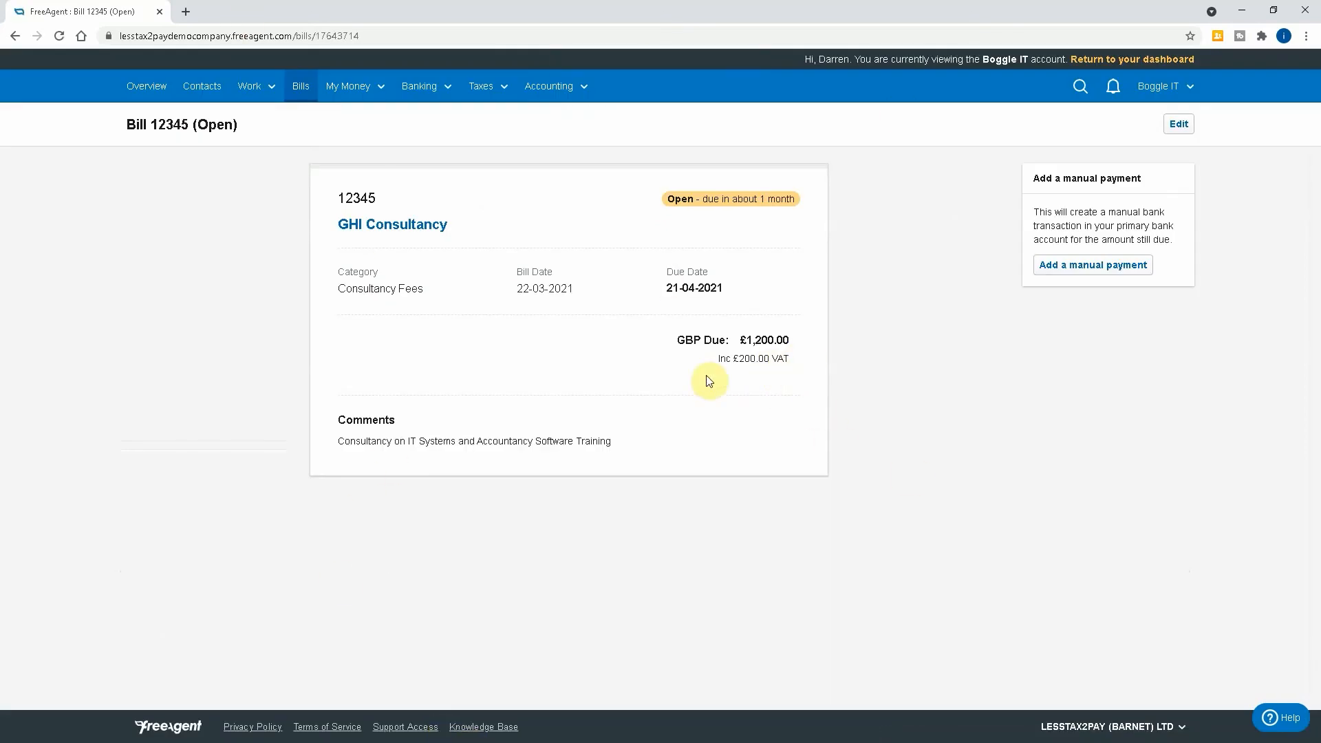
click(309, 94)
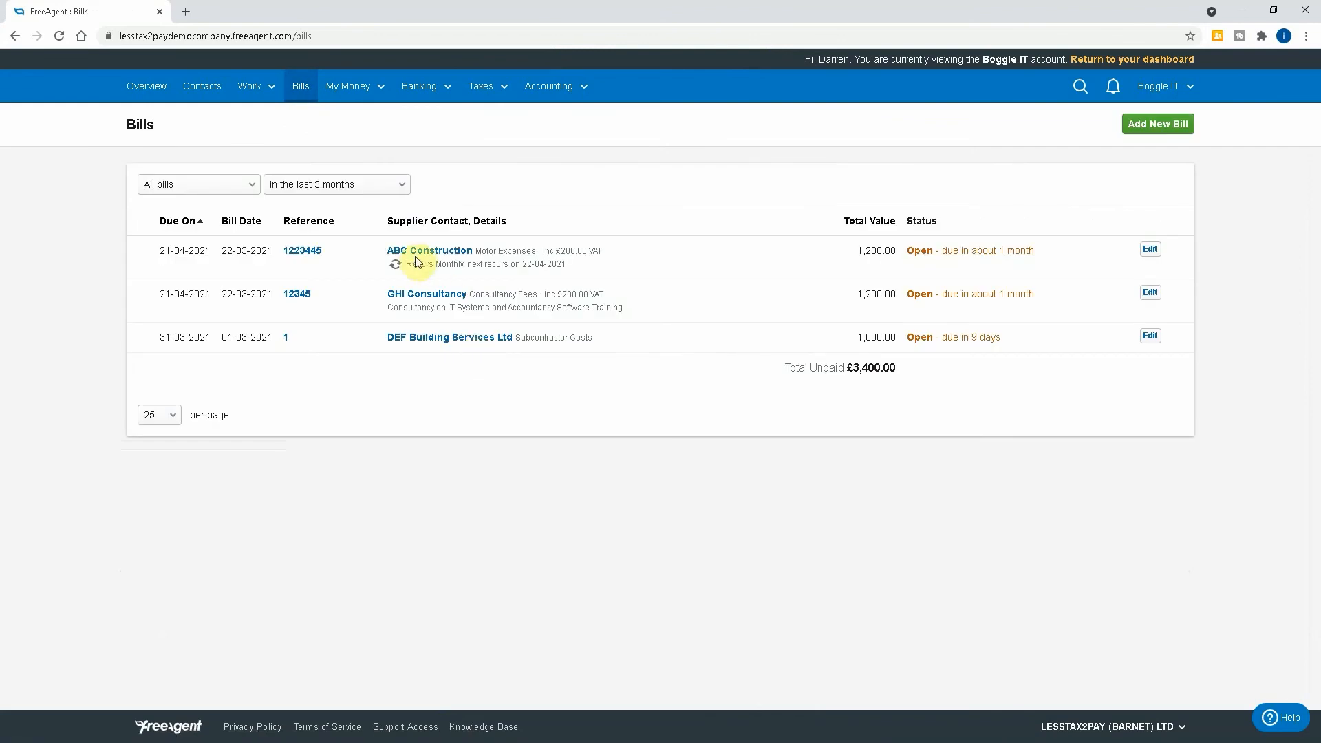
- Open GHI Consultancy's bill 12345 from its contact page, cancelling the edit without changes
click(466, 295)
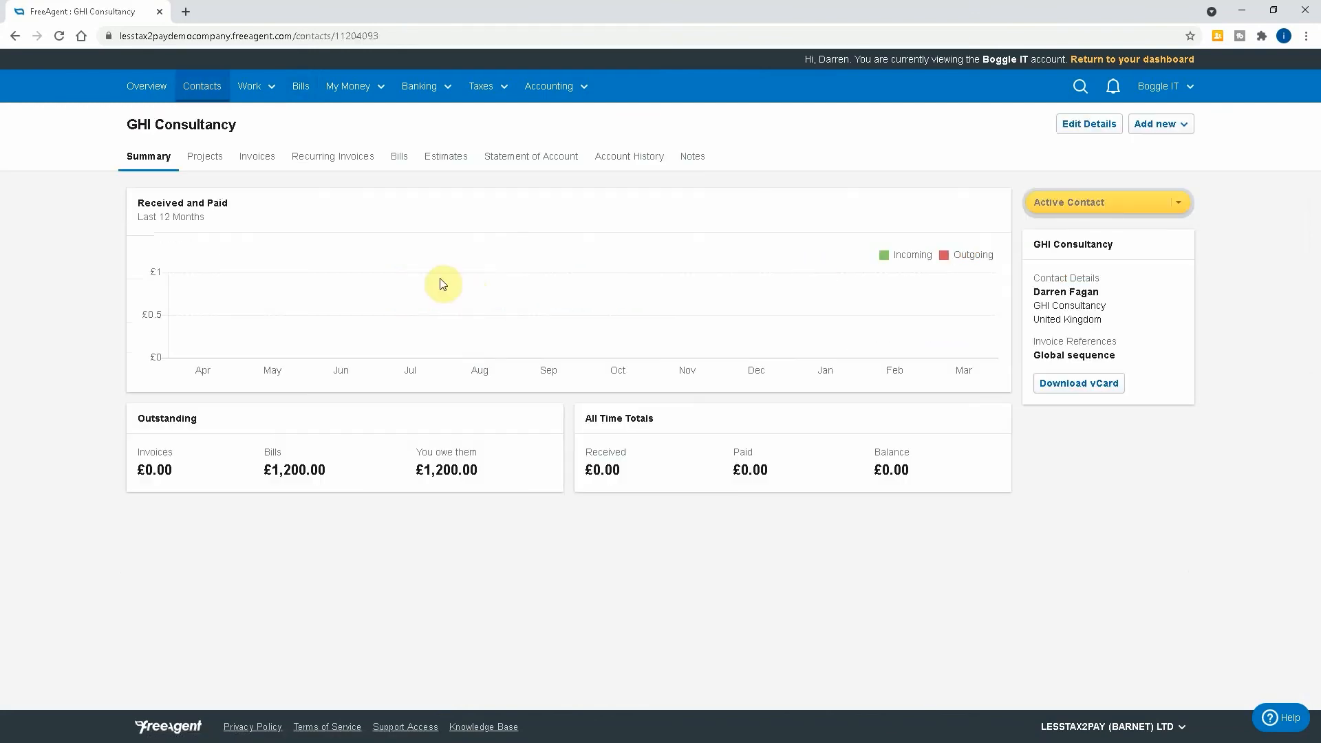
click(402, 159)
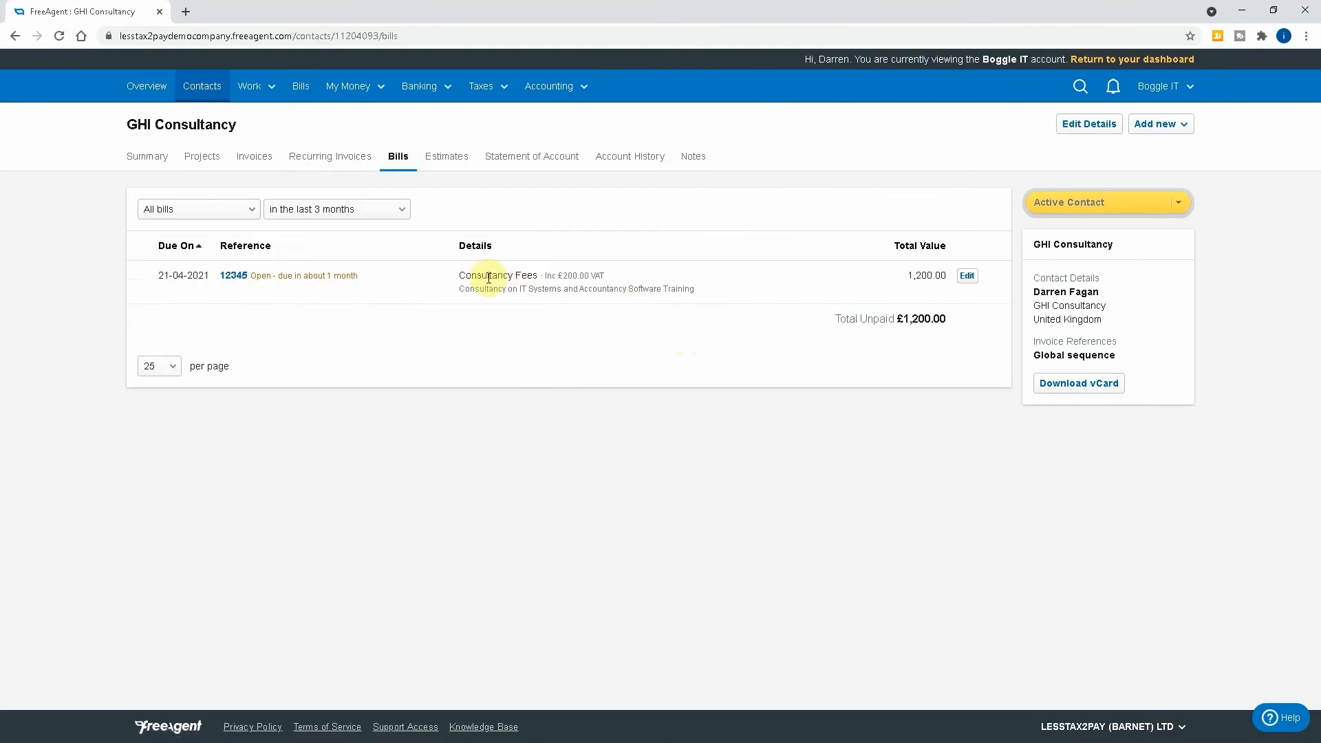
click(967, 275)
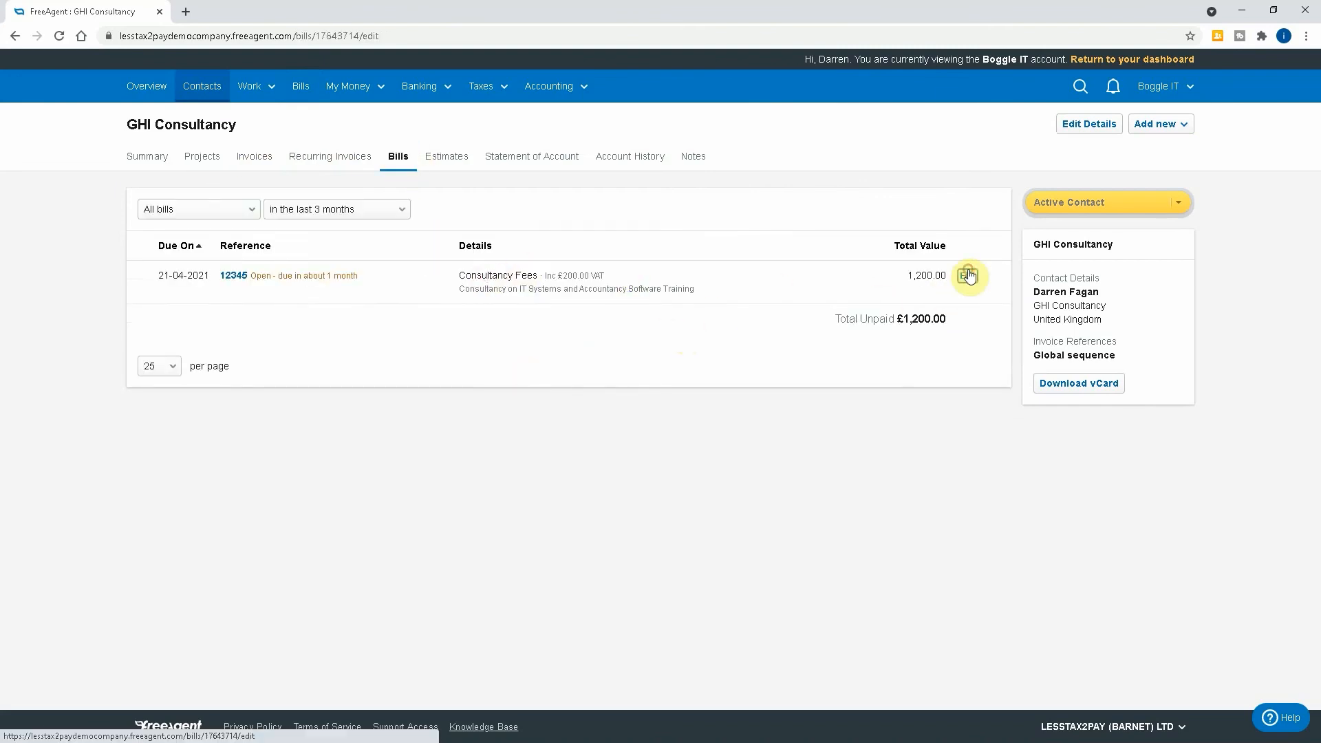
scroll(497, 381, down, 5)
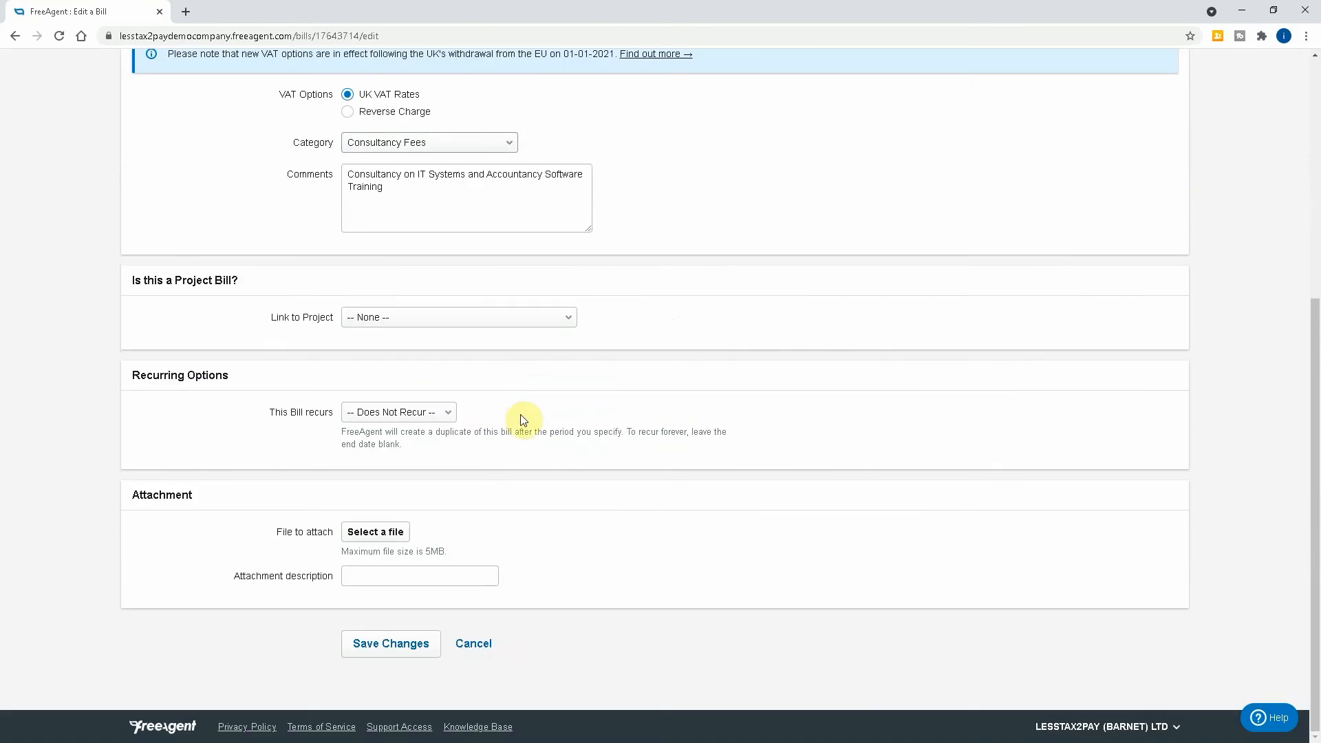
click(485, 641)
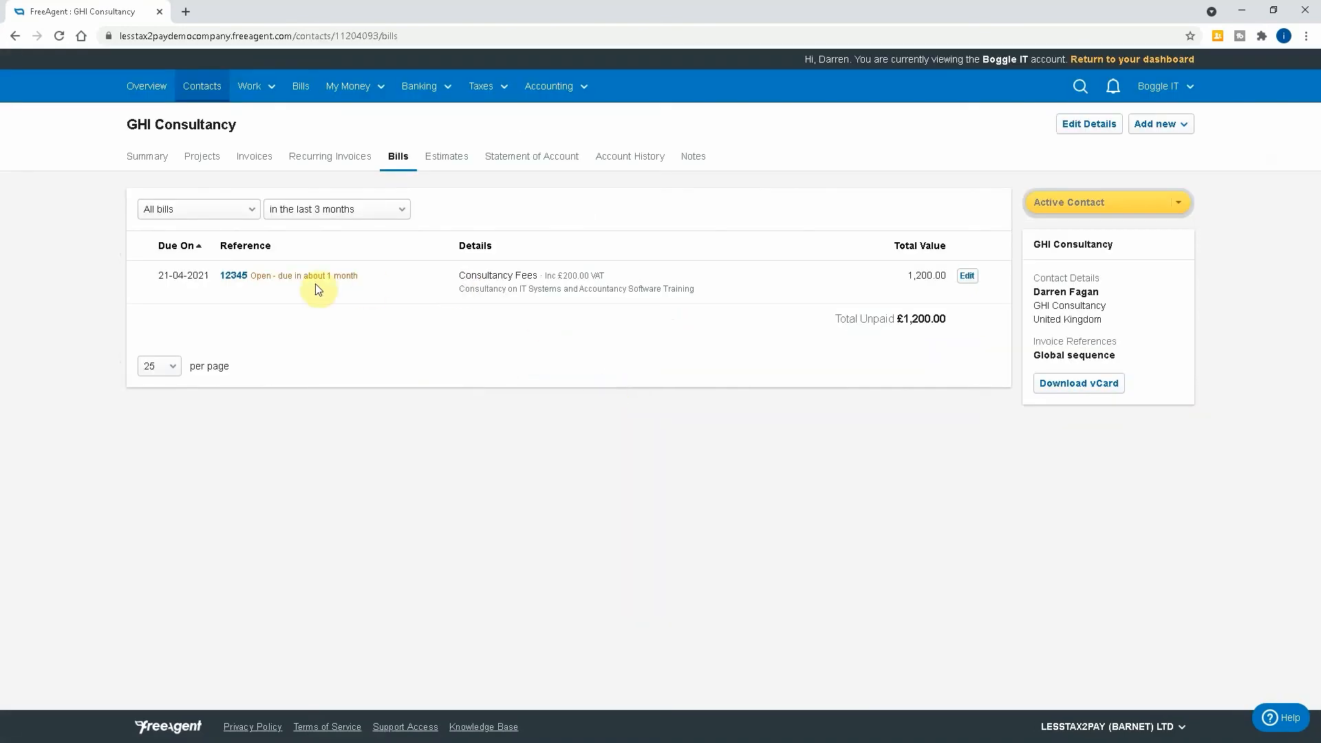
click(231, 275)
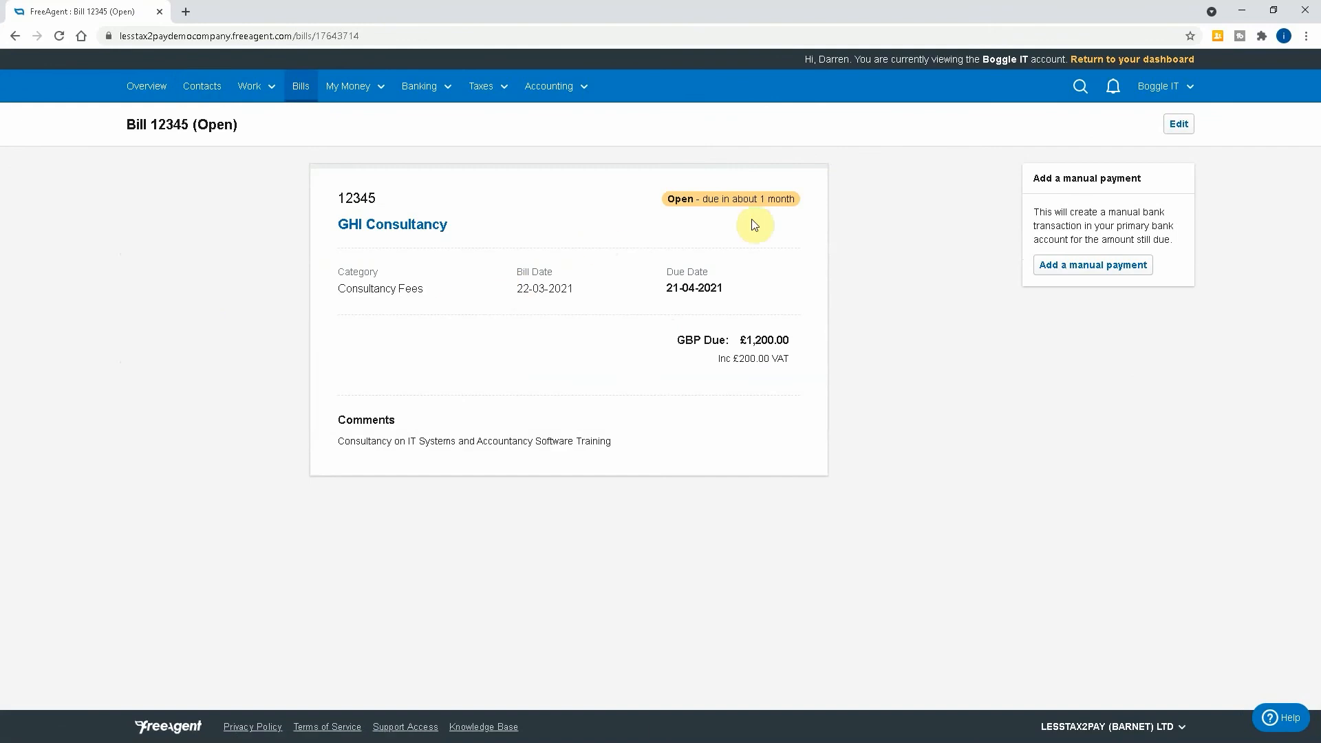